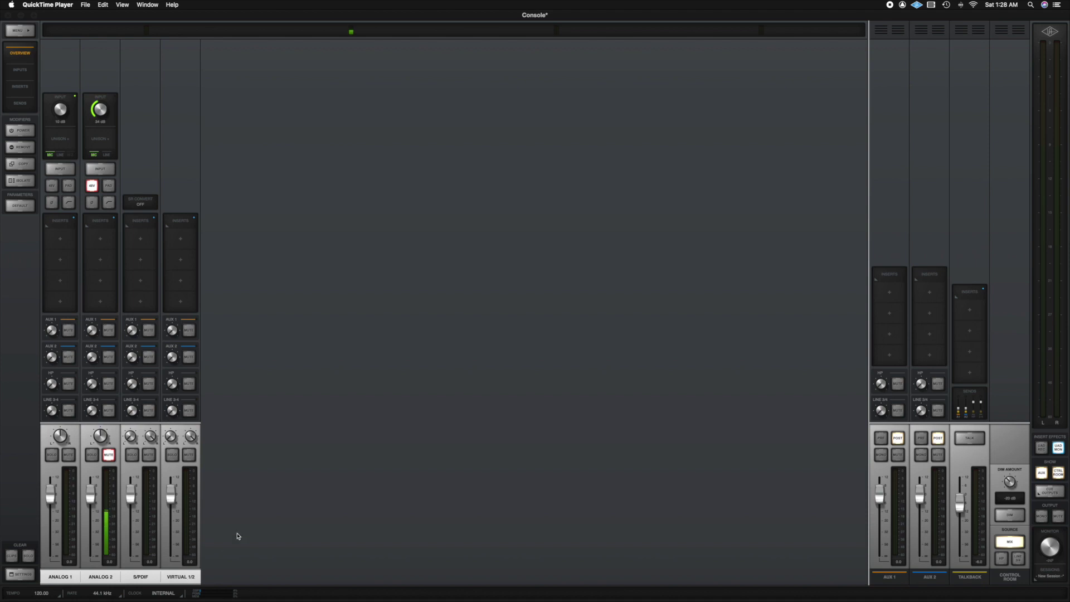
Step: Bring the Console mixer window forward and mute the Analog 2 channel
click(273, 451)
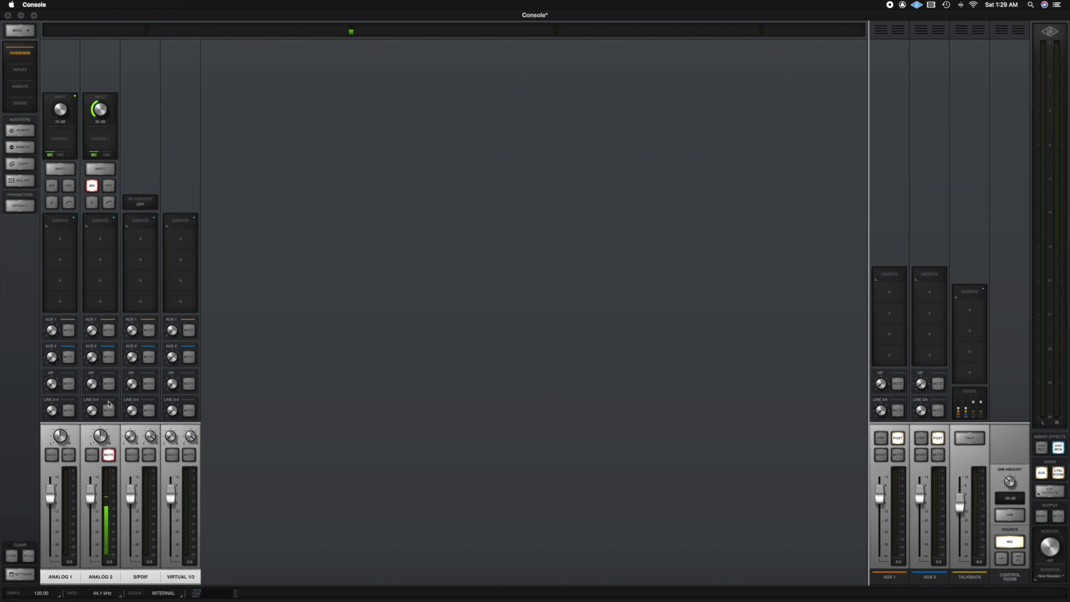
click(107, 457)
Step: Switch Analog 1 to LINE input, return it to MIC, then press its INPUT button
click(60, 155)
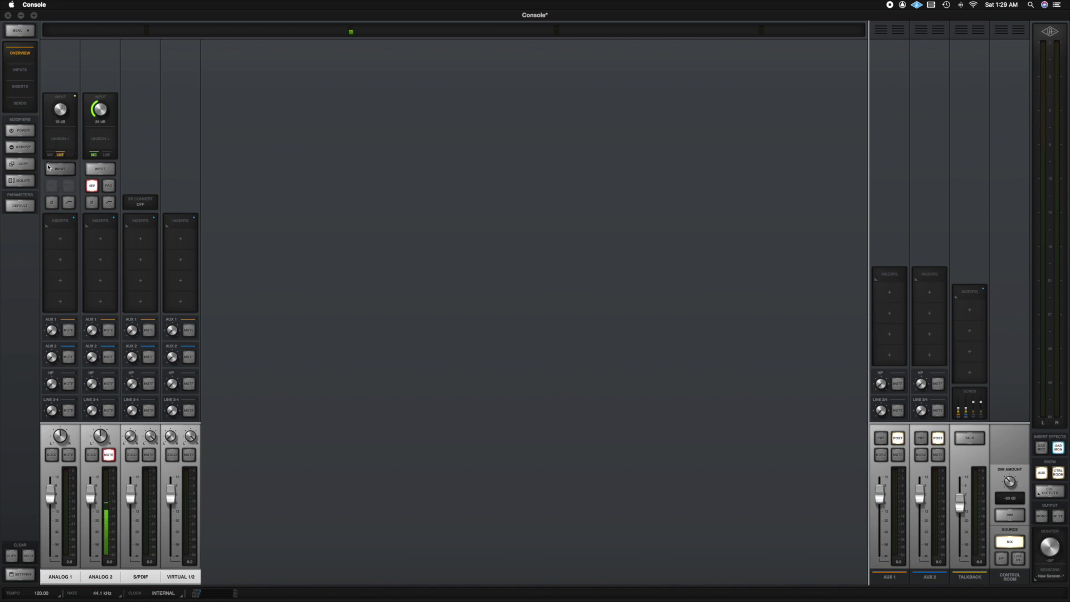
click(49, 156)
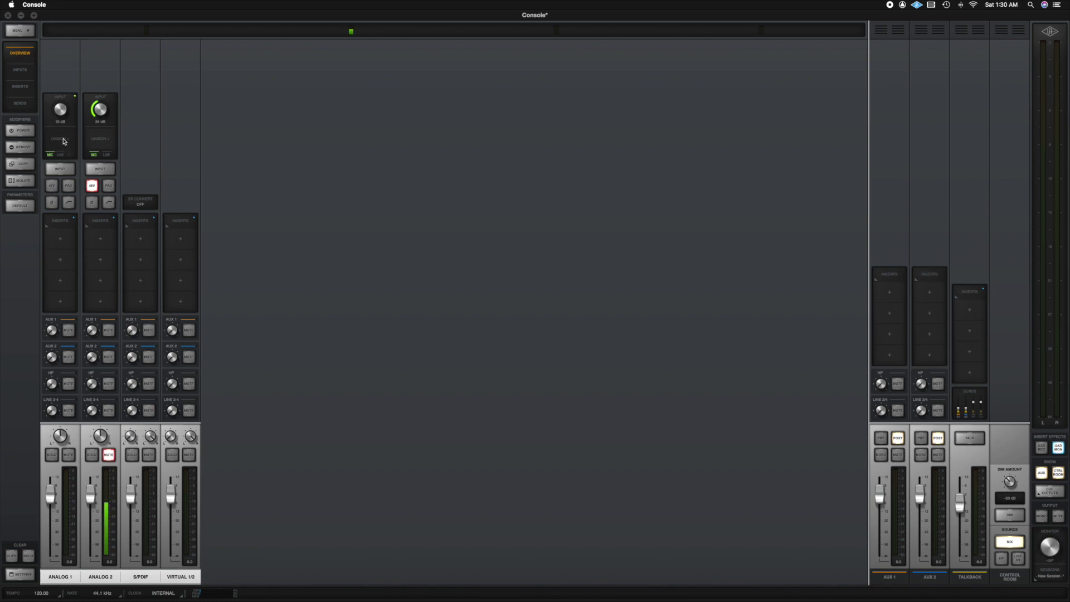
click(55, 172)
click(64, 335)
click(64, 335)
Step: Load the UA 610-B from Preamp & Channel Strip into Analog 1's Unison slot
click(54, 144)
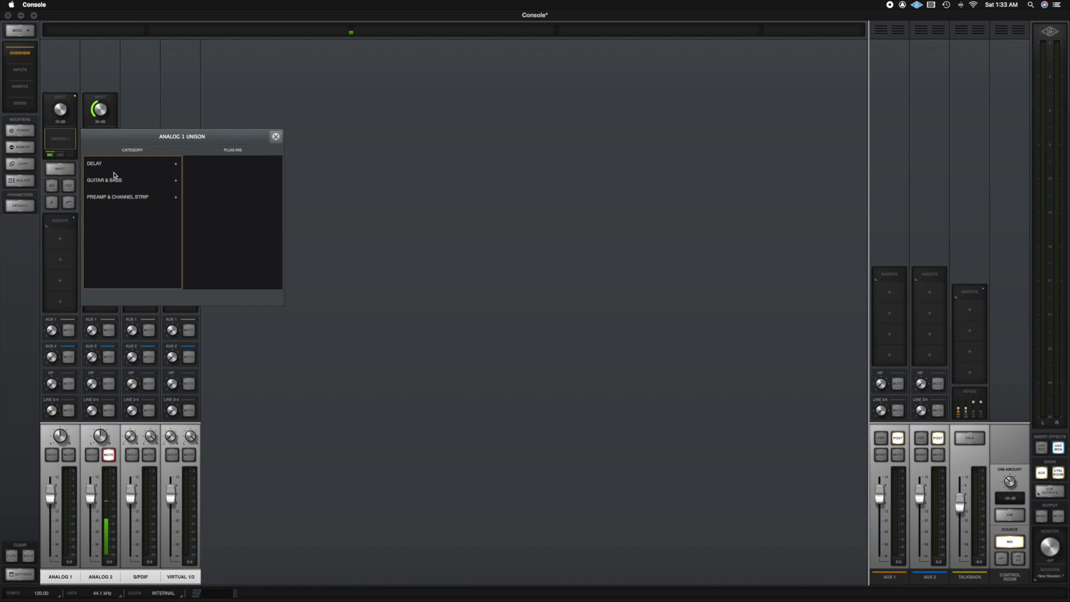
click(114, 177)
click(101, 196)
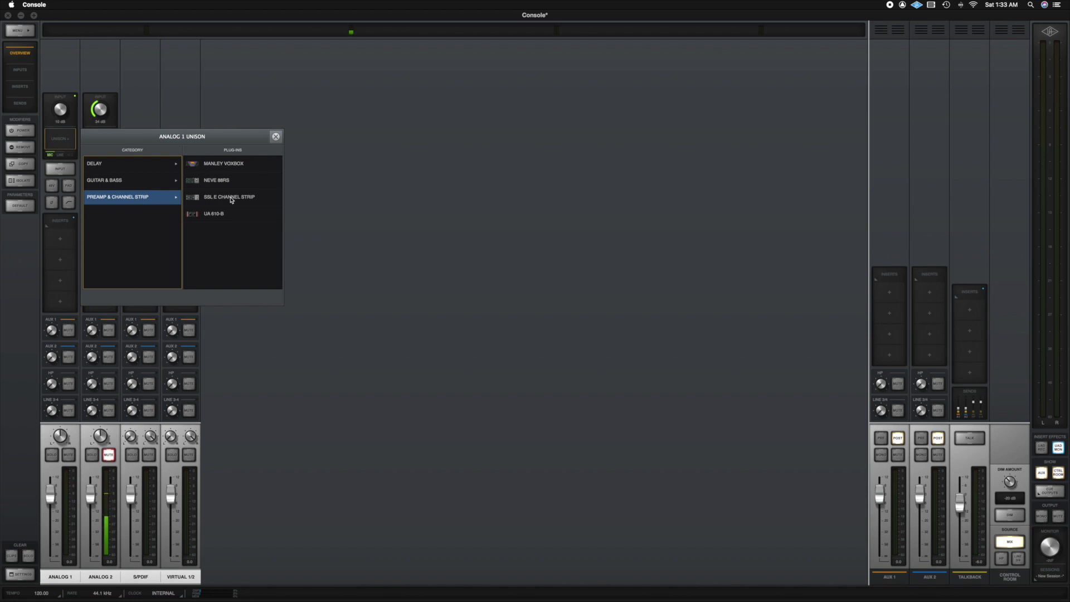
click(219, 216)
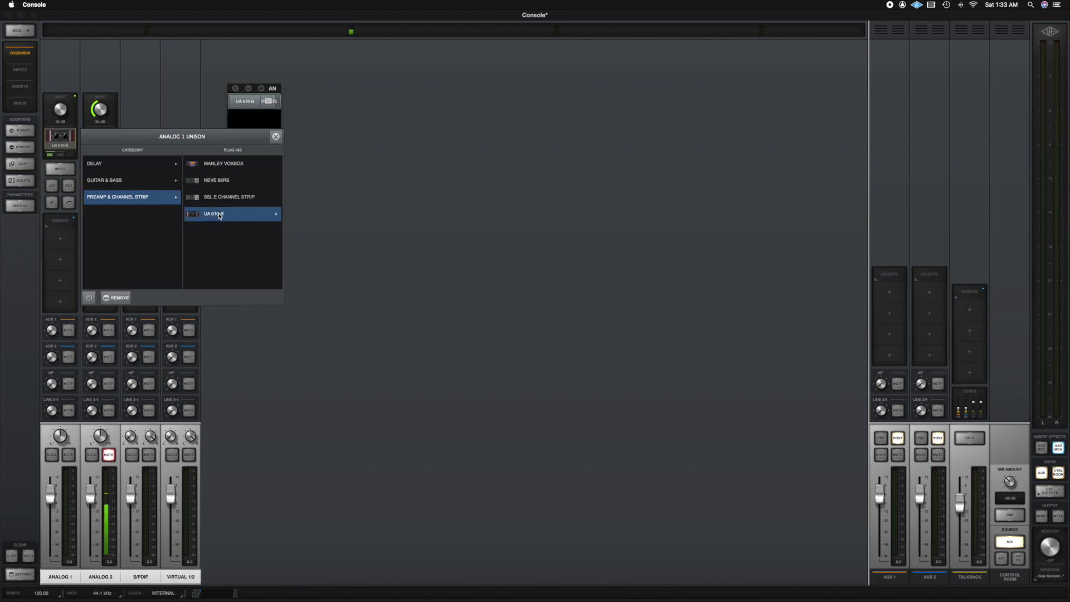
Step: Move the UA 610-B window right to review its controls, then close it
drag(327, 86, 405, 134)
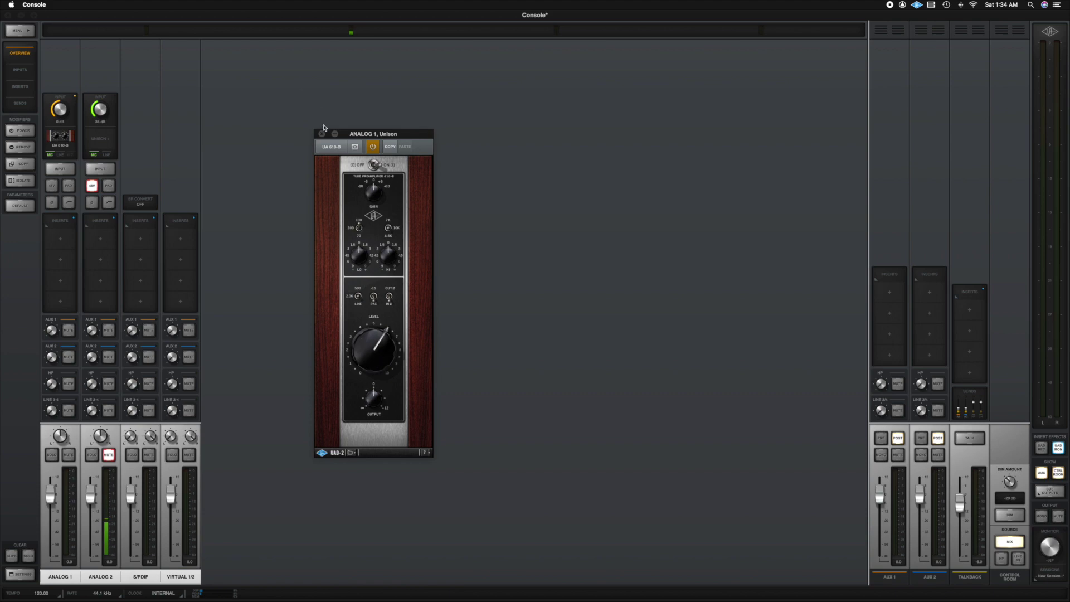
click(321, 134)
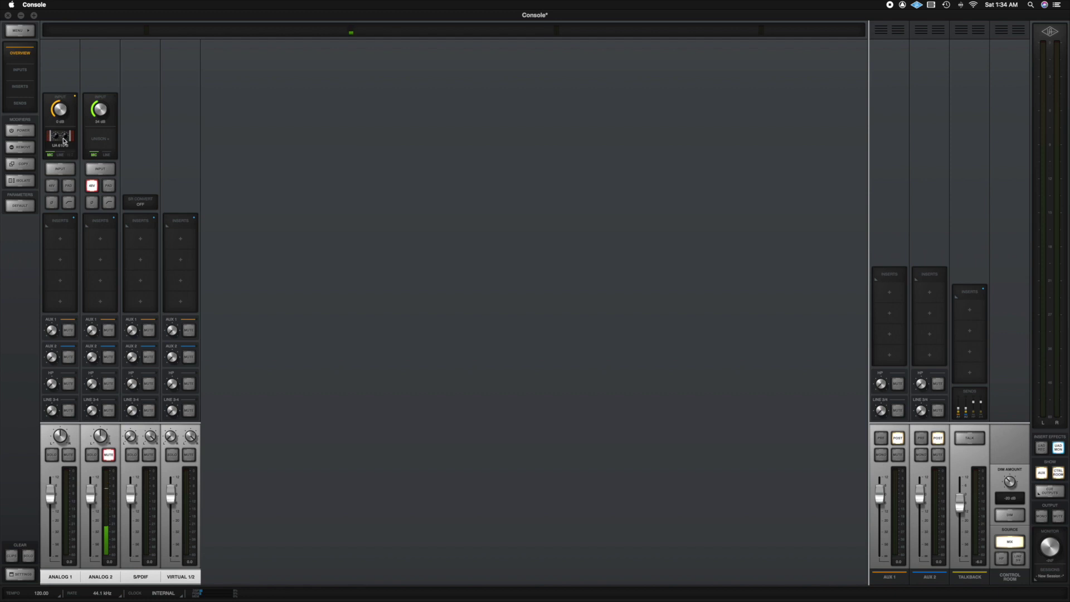
Step: Remove the UA 610-B from Analog 1's Unison slot and switch to the Inputs view
mouse_move(50, 147)
click(47, 146)
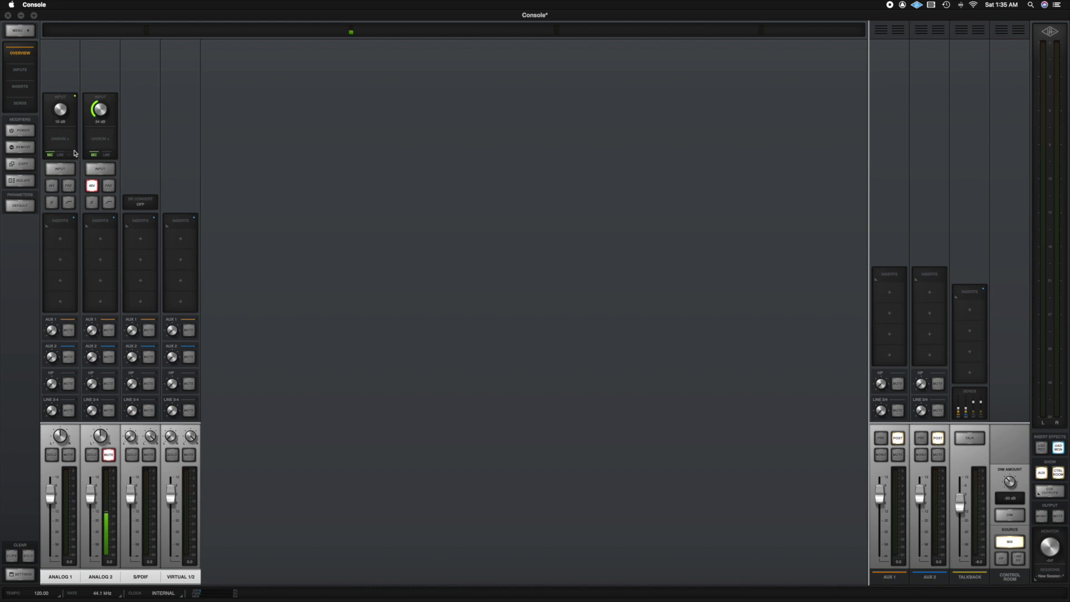
click(20, 70)
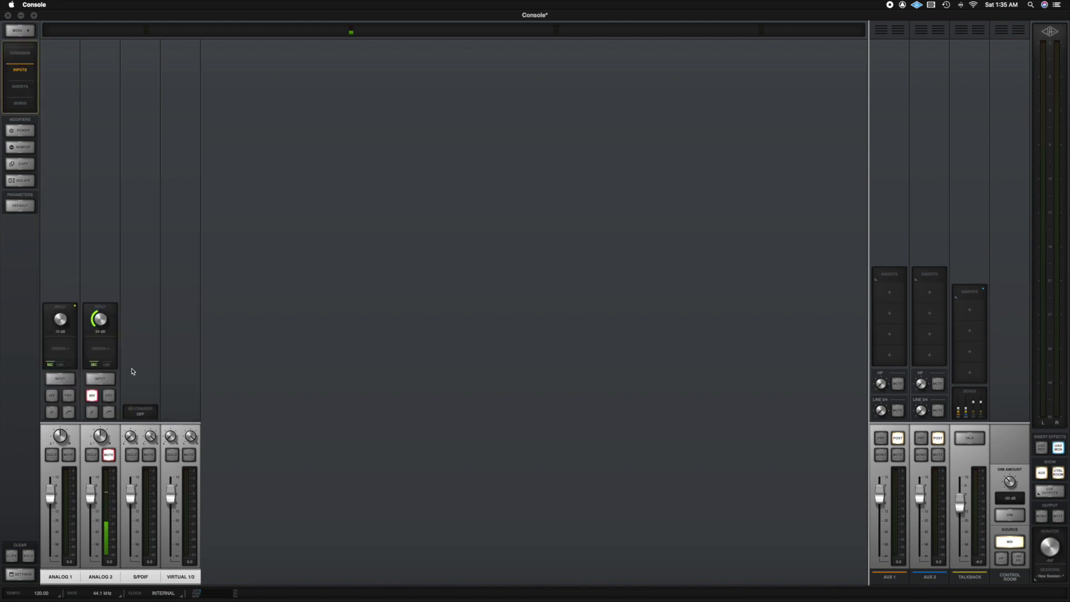
Step: Switch the mixer to the Inserts view showing every channel's insert slots
click(25, 89)
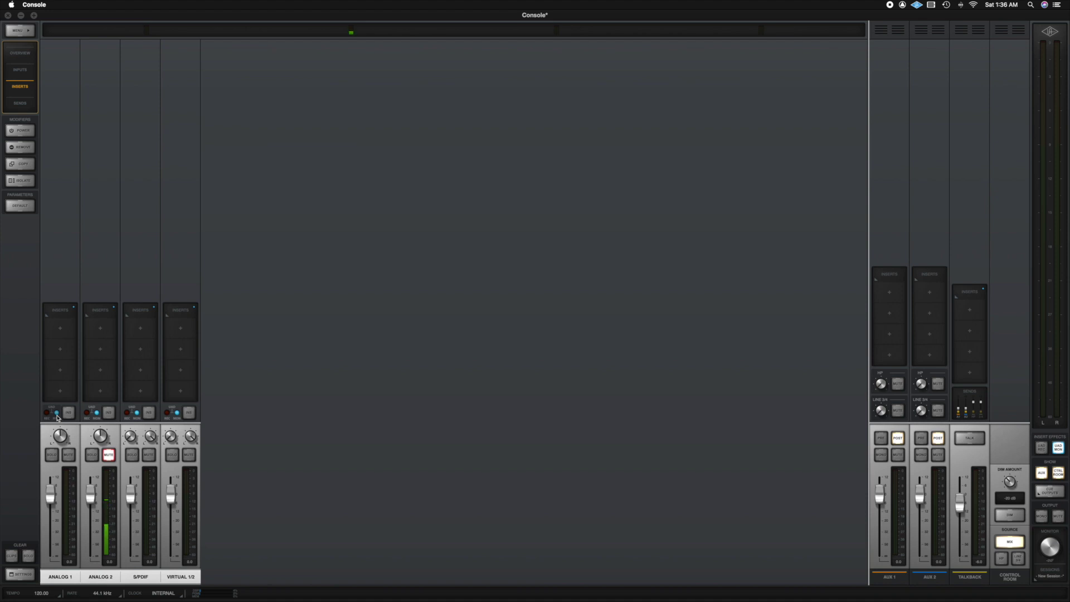
Step: Toggle Analog 1's insert REC/MON switch back and forth, ending on MON
click(58, 418)
click(67, 415)
click(68, 415)
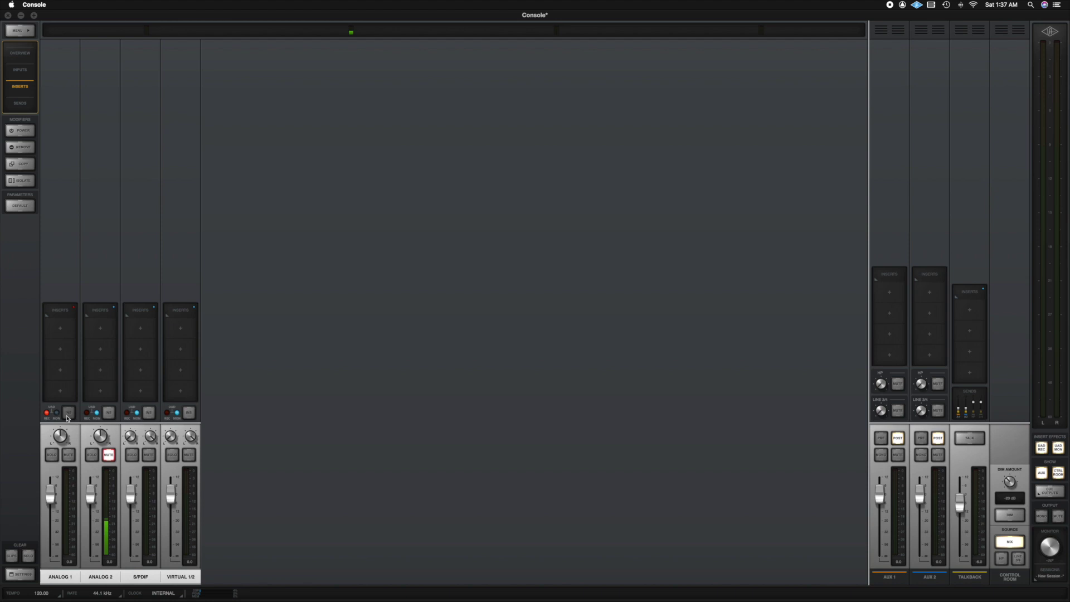
click(67, 416)
Step: Try the global UAD REC and UAD MON insert buttons, leaving Analog 1 on MON
click(1041, 448)
click(1058, 449)
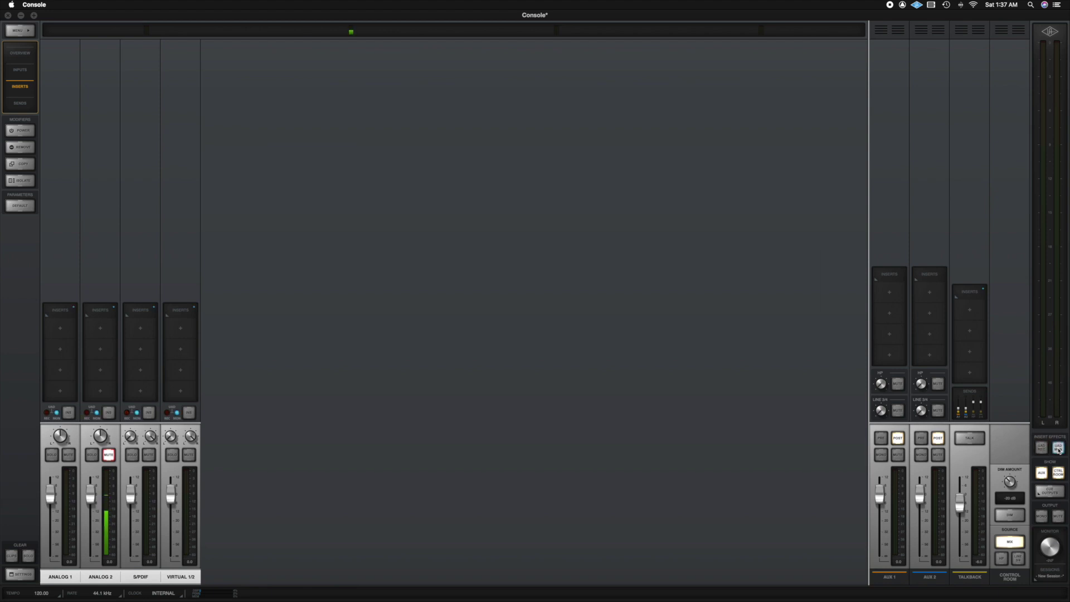
click(1042, 447)
click(1059, 448)
click(96, 414)
click(96, 414)
click(56, 414)
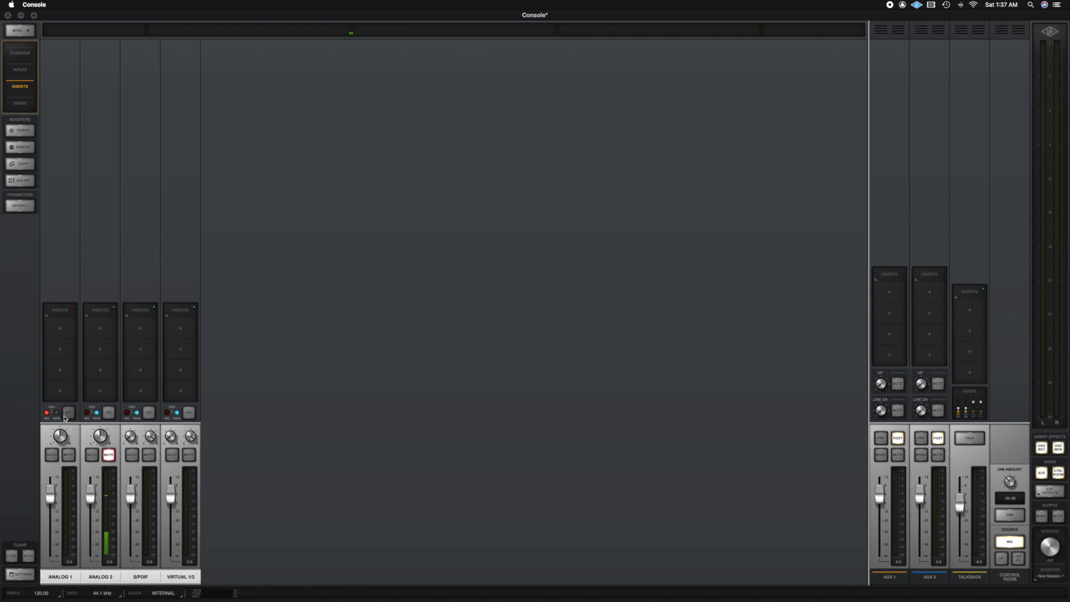
click(56, 414)
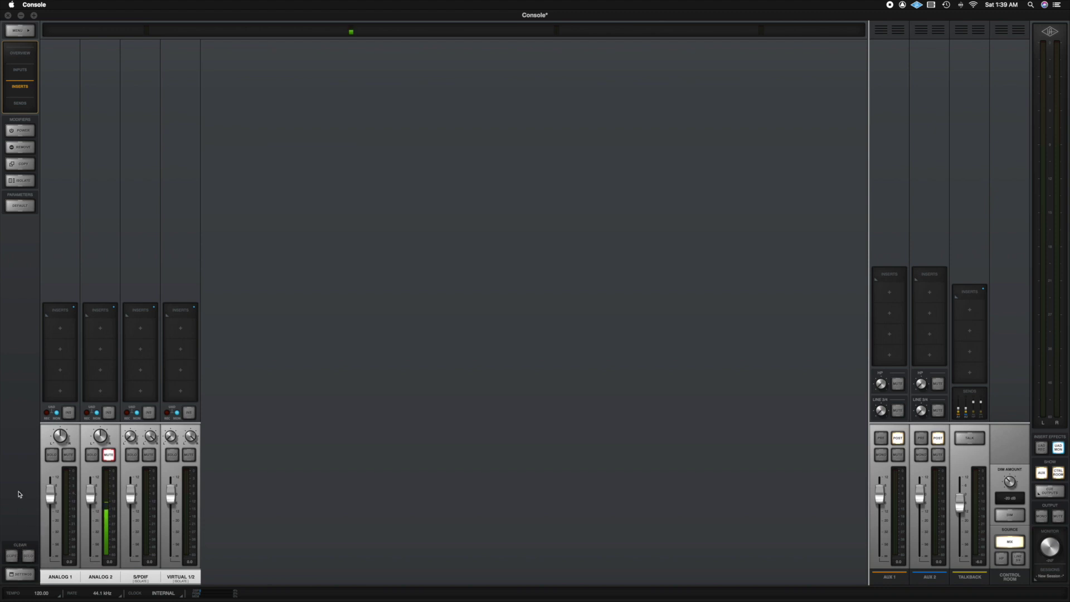
click(52, 455)
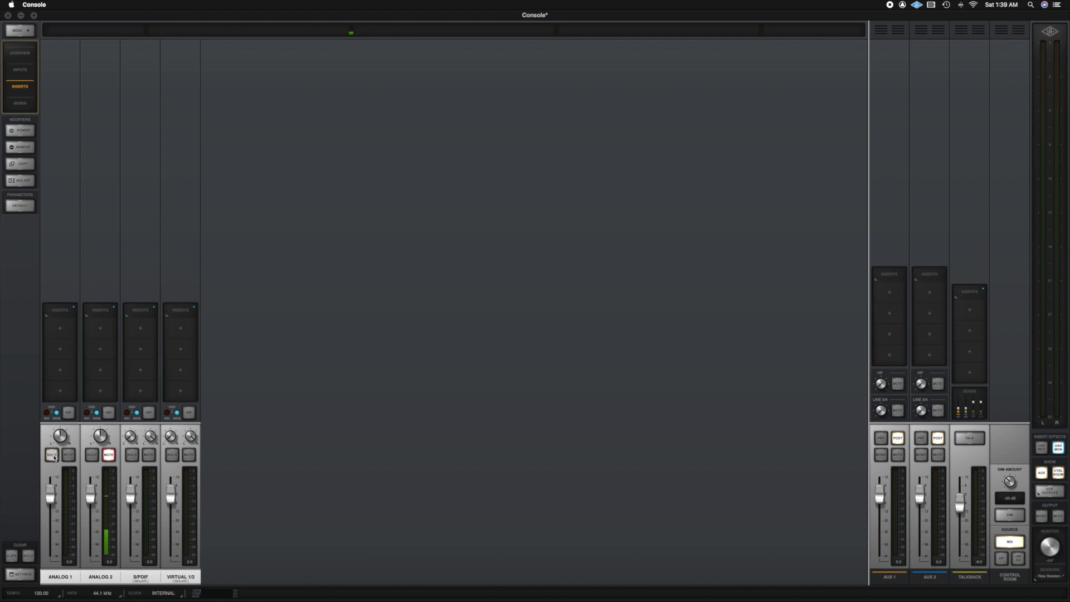
click(138, 461)
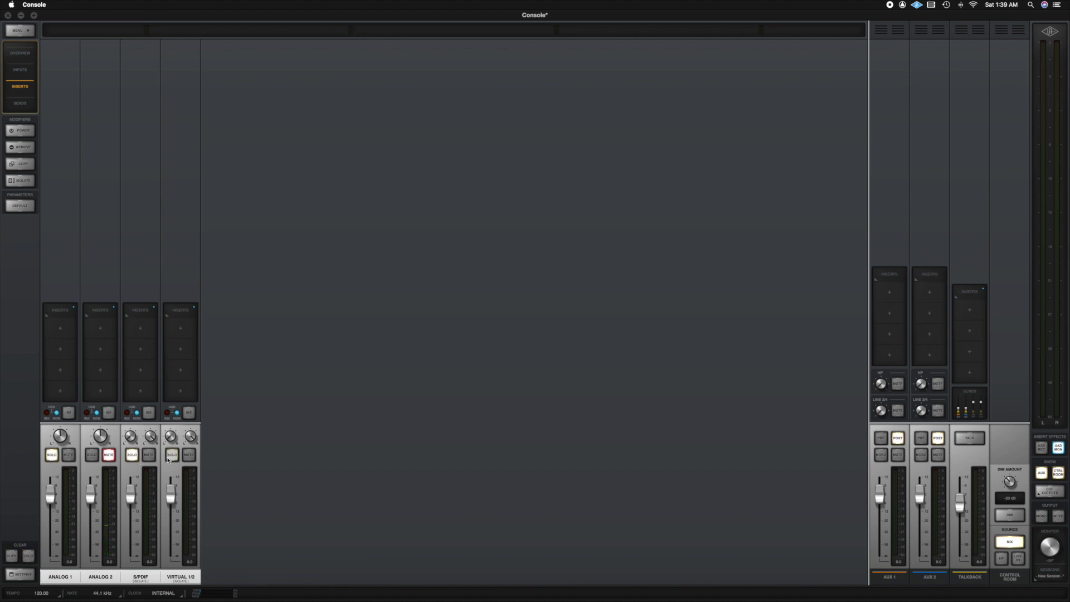
click(168, 459)
click(28, 557)
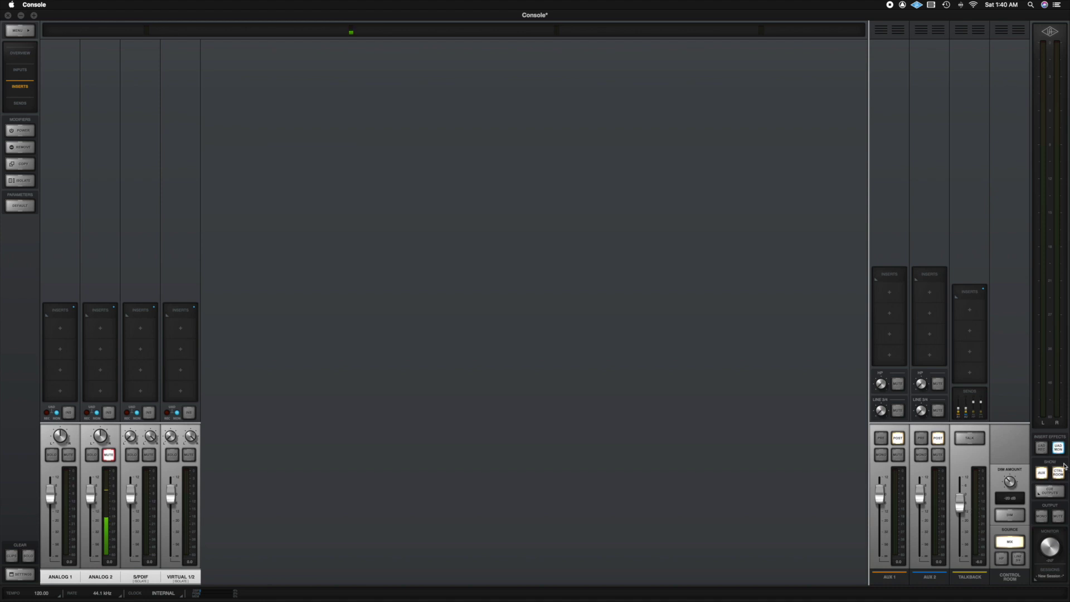
click(1042, 473)
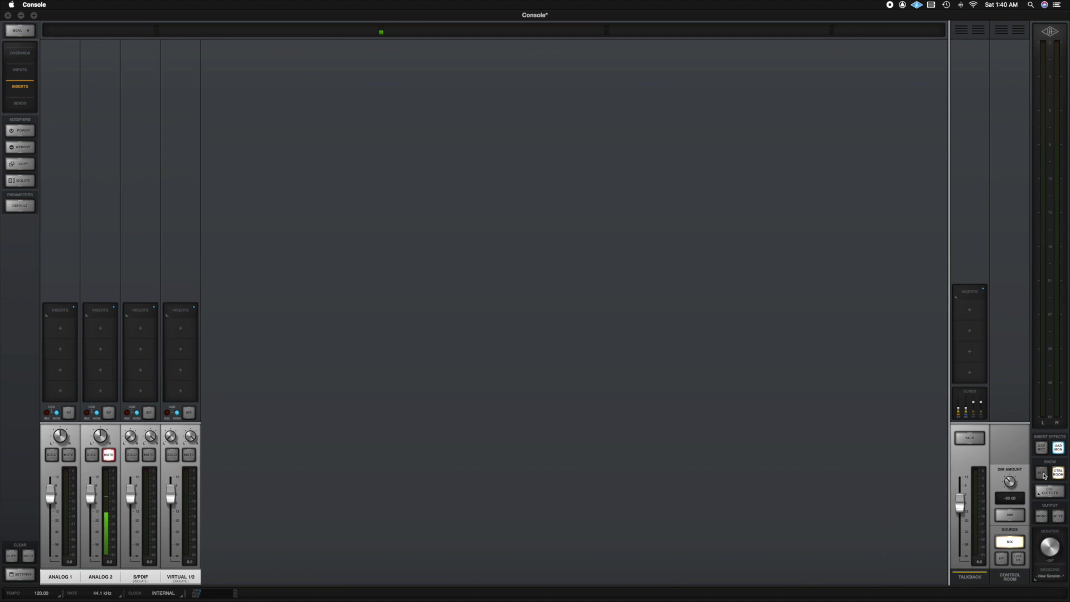
click(1042, 472)
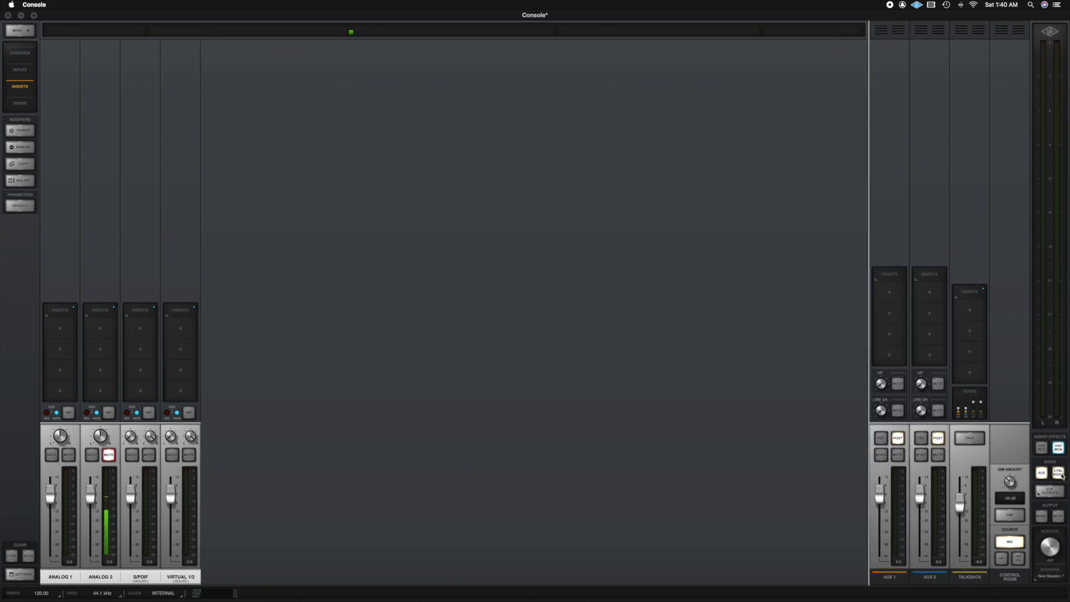
click(1058, 473)
click(1058, 473)
click(971, 399)
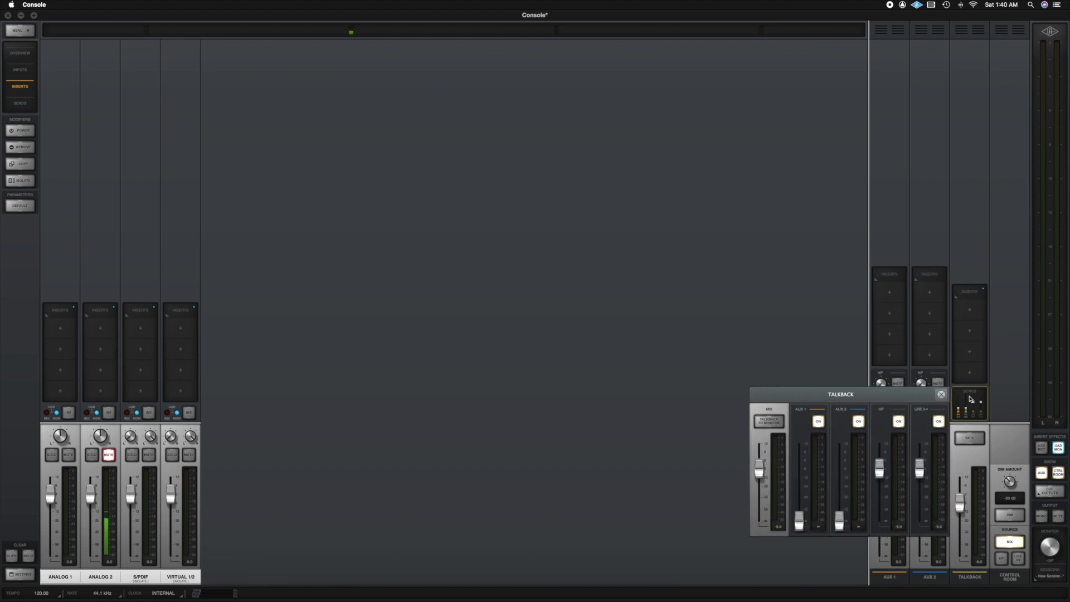
click(940, 393)
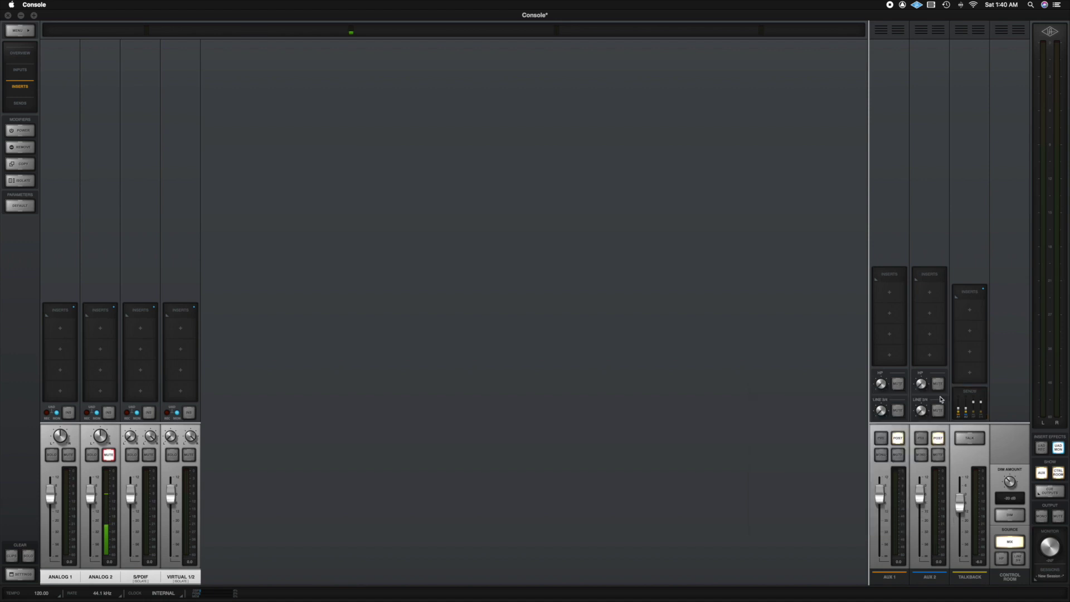
click(1061, 493)
drag(1000, 490, 762, 281)
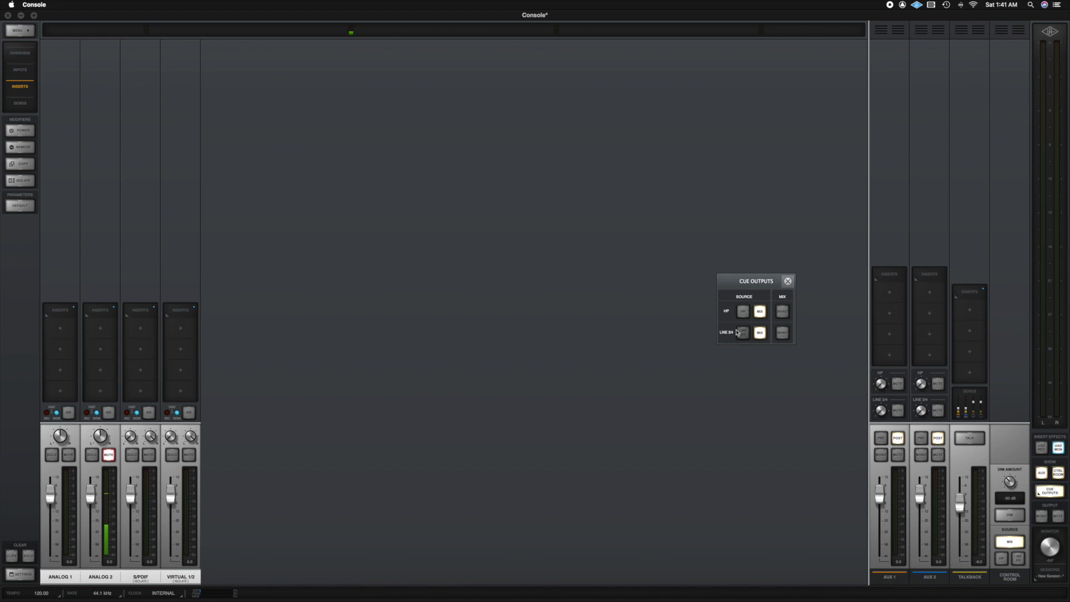
click(787, 280)
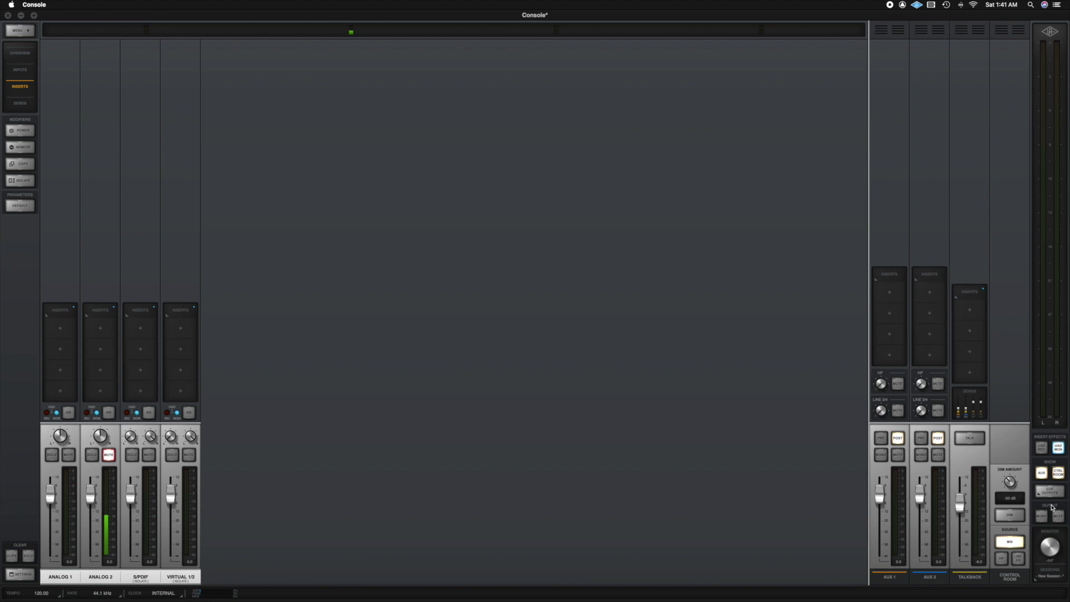
click(1041, 516)
click(1040, 517)
click(1039, 520)
click(1061, 582)
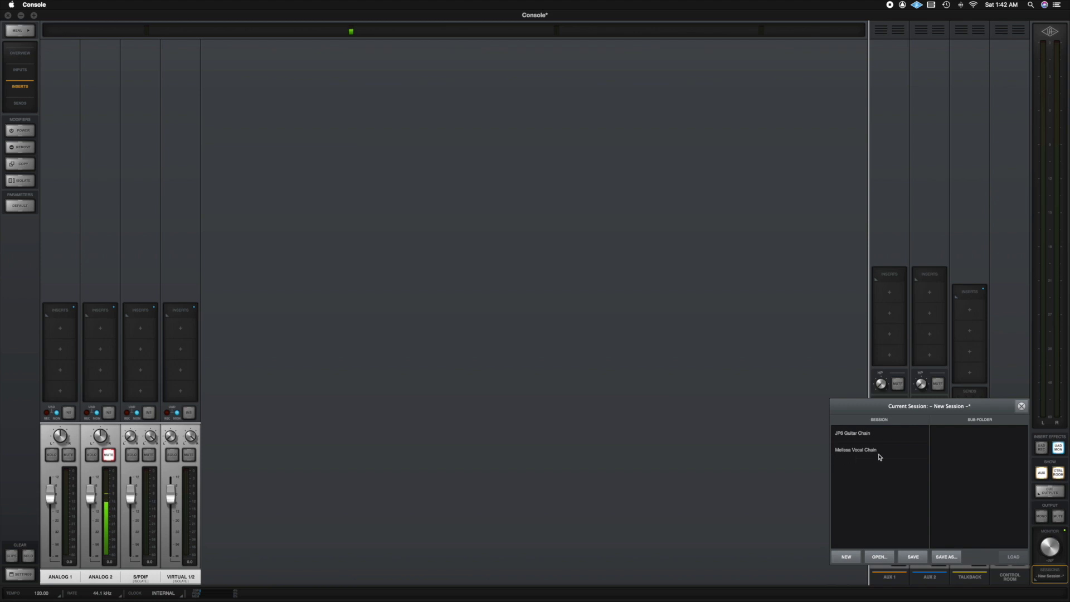
click(1022, 406)
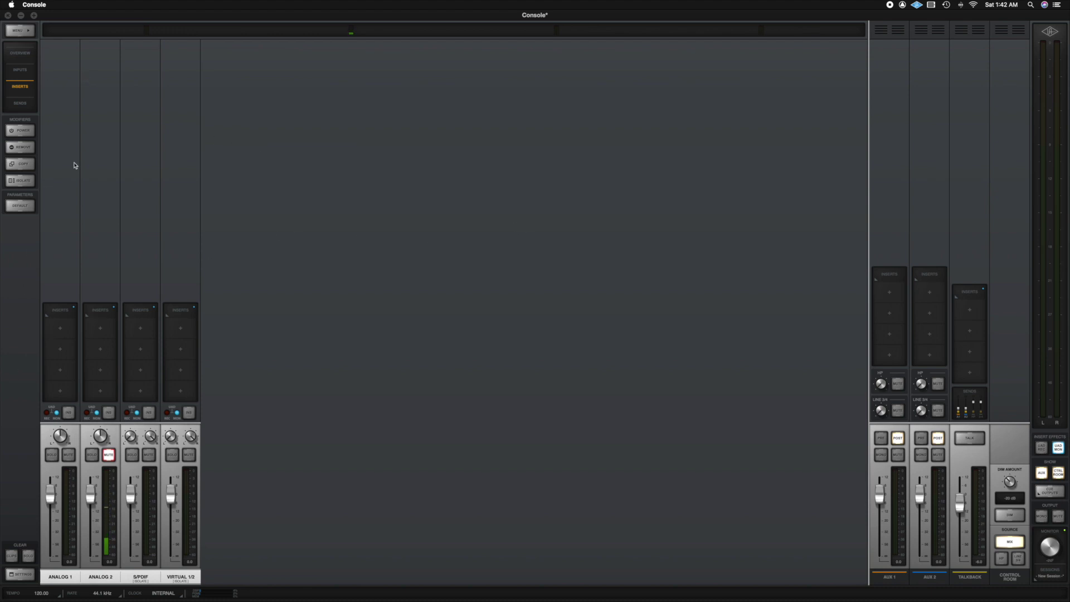
Step: Switch the mixer back to the Overview layout
click(22, 54)
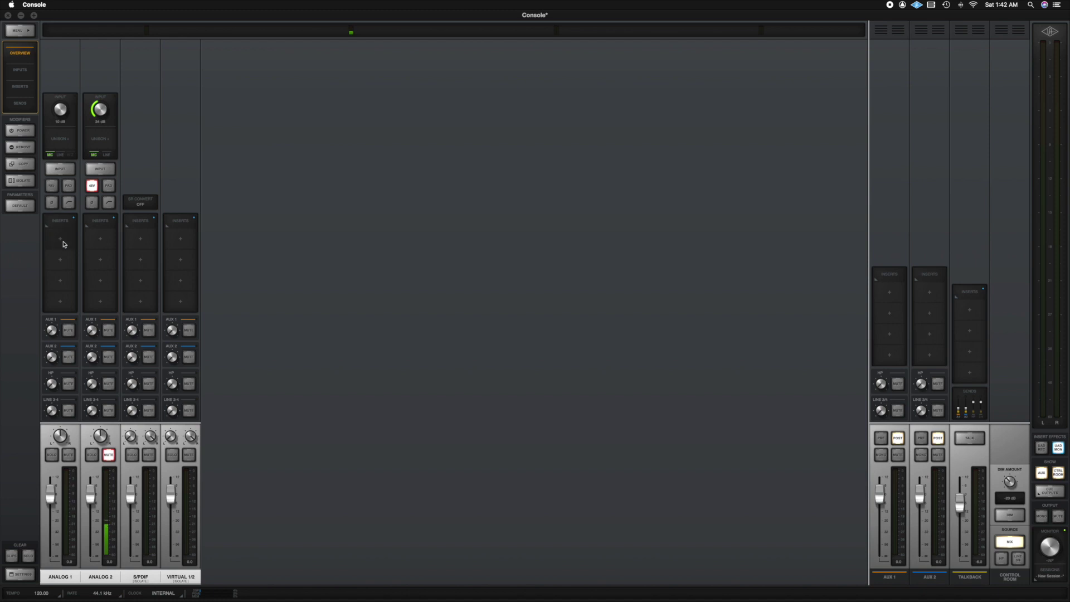
Step: Load the UA 610-B preamp into Analog 1's Unison slot and center its window
click(58, 143)
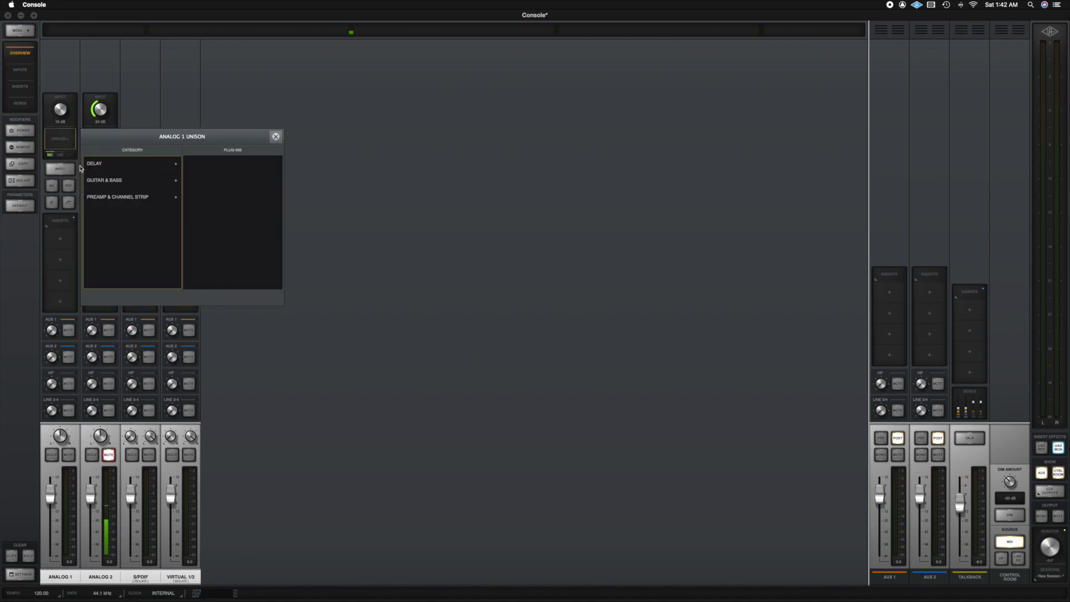
click(125, 196)
click(232, 215)
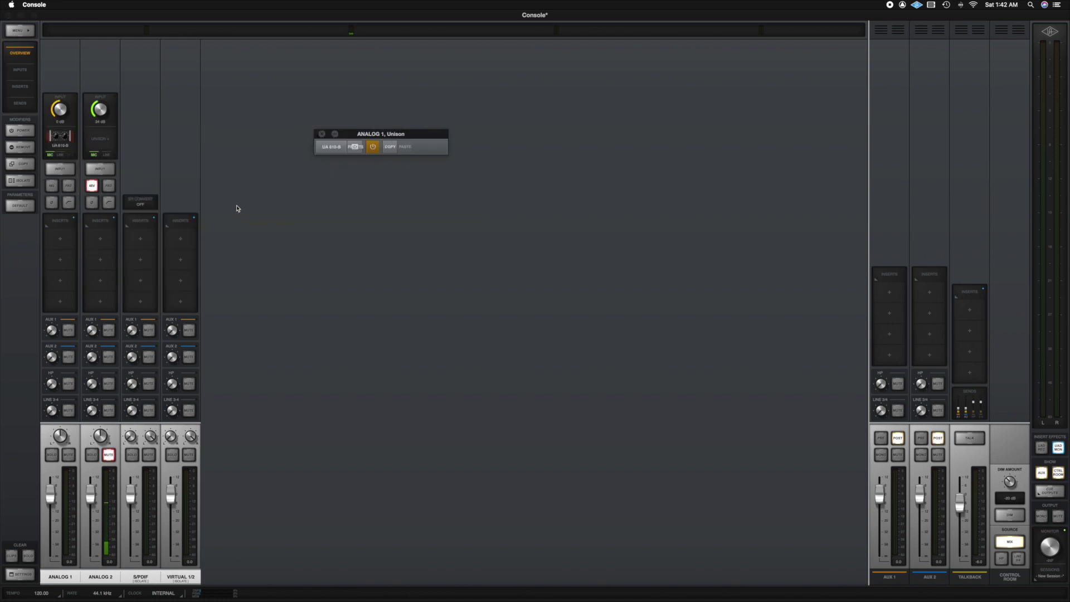
drag(374, 129, 449, 99)
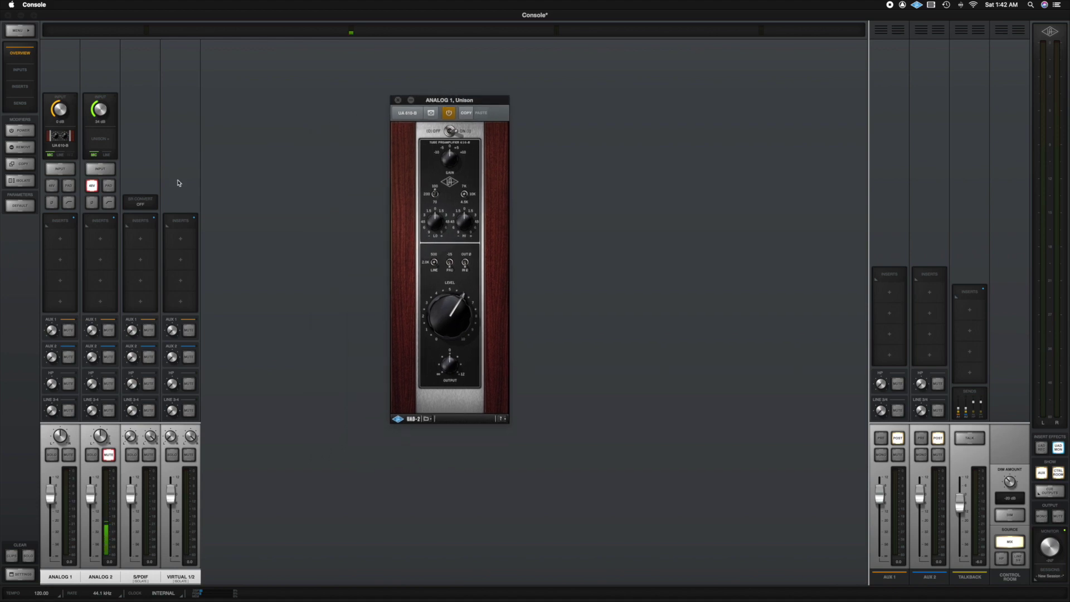
Step: Put Pultec-Pro Legacy from Equalization on Analog 1's first insert
click(60, 239)
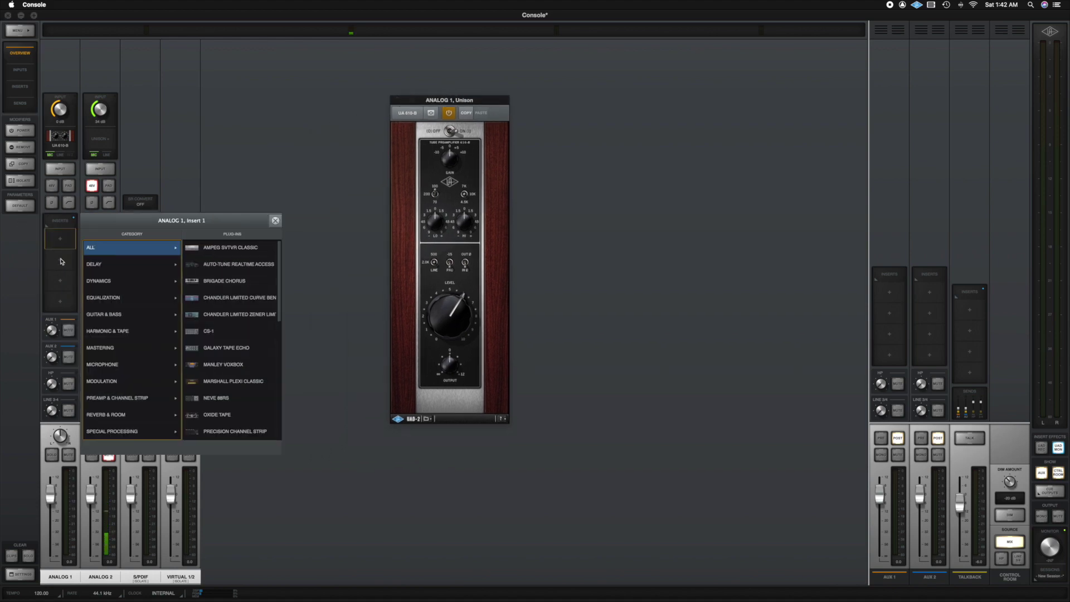
click(139, 299)
click(243, 335)
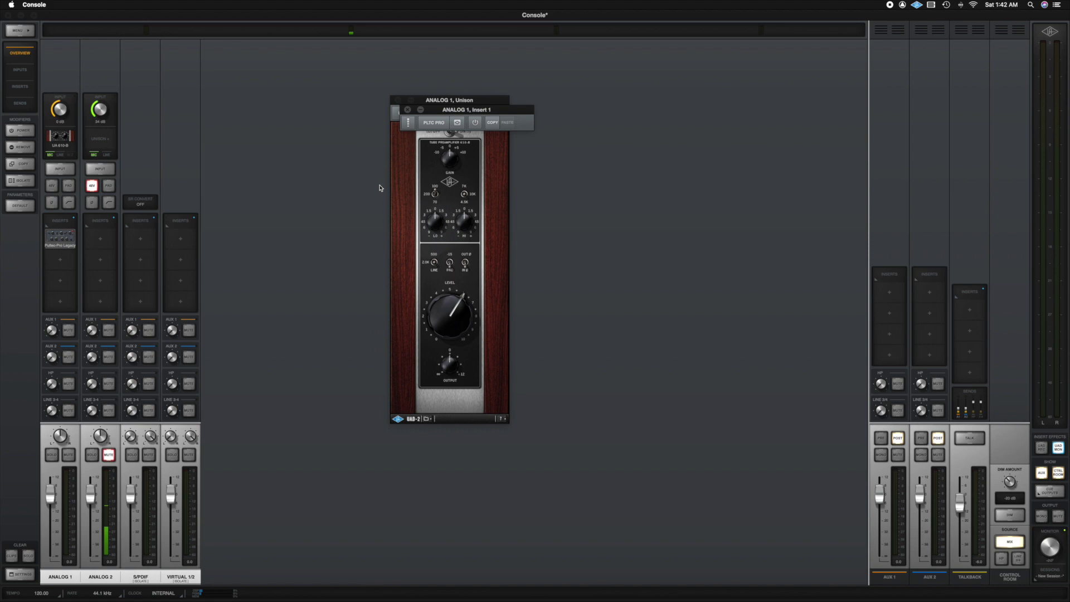
drag(518, 105, 681, 108)
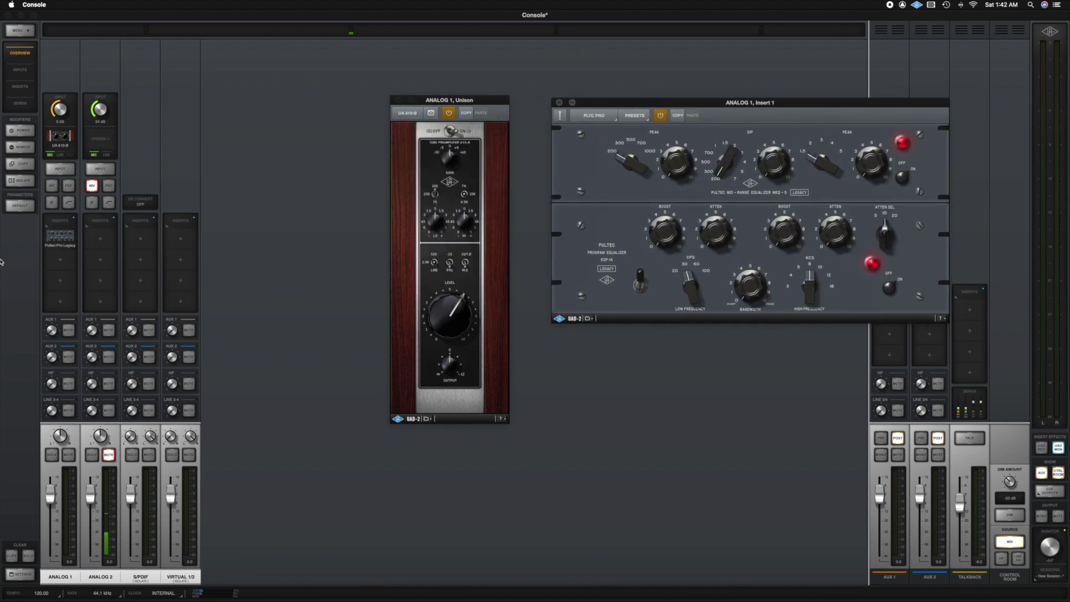
Step: Put Teletronix LA-2A Legacy from Dynamics on Analog 1's second insert, below the Pultec
click(61, 260)
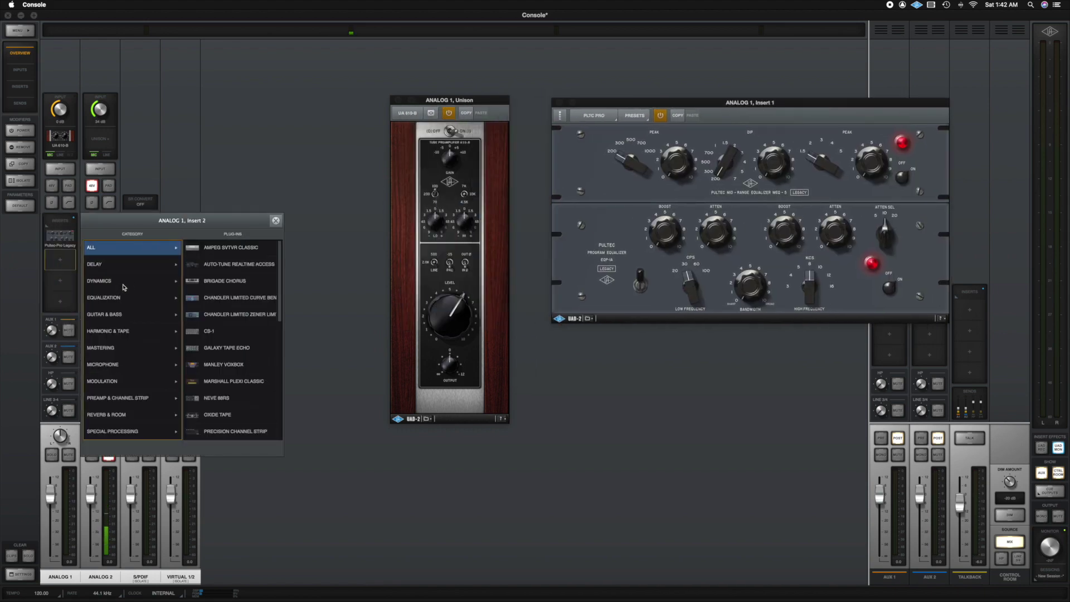
click(123, 284)
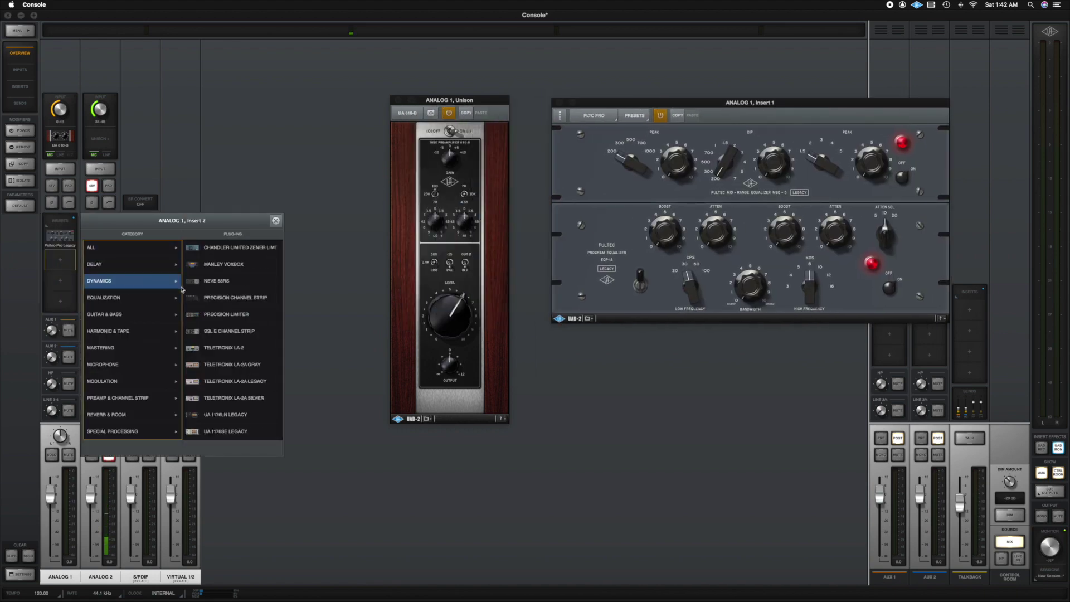
click(252, 381)
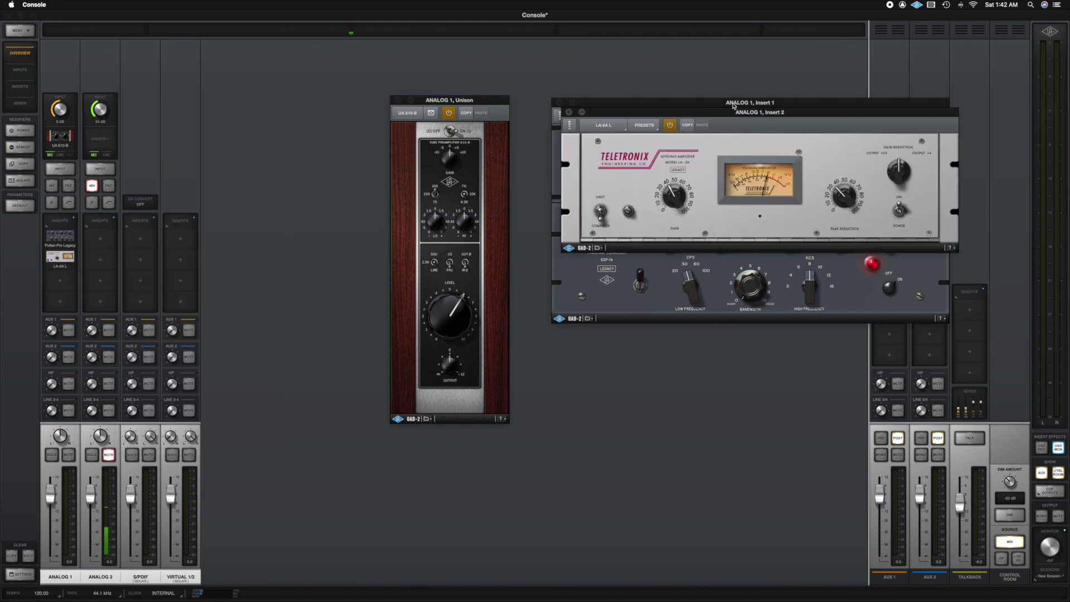
drag(733, 106, 705, 337)
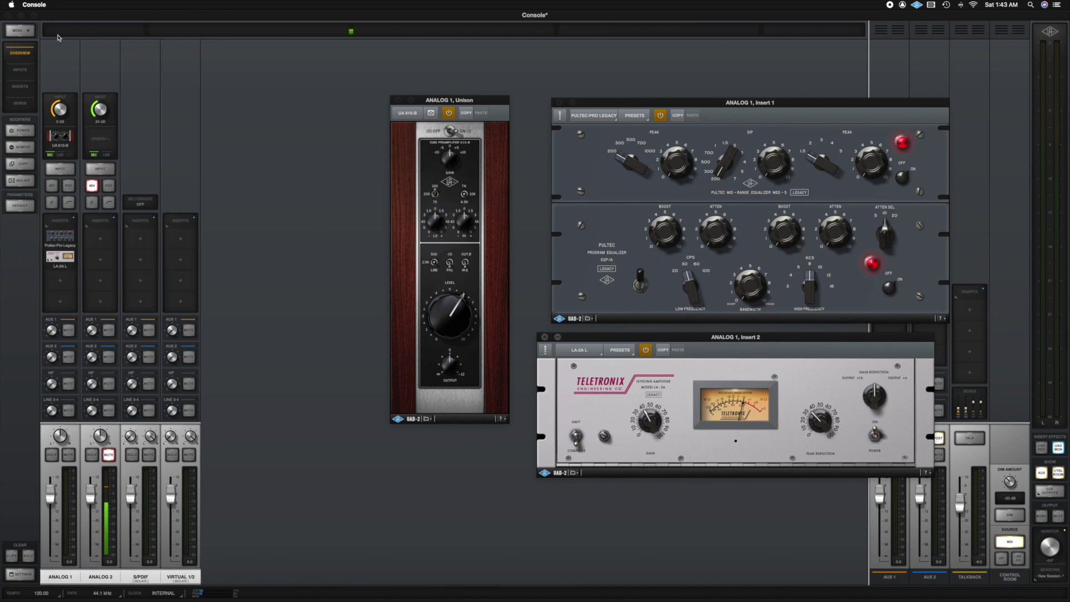
click(20, 30)
click(53, 31)
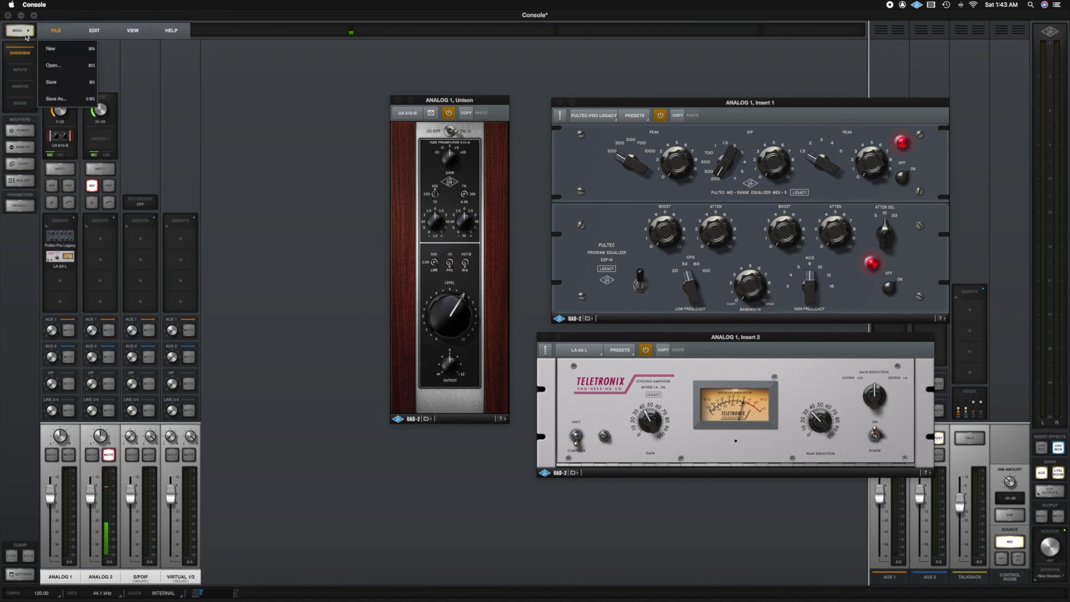
Step: Start saving the session with File > Save, then cancel the save dialog
click(66, 92)
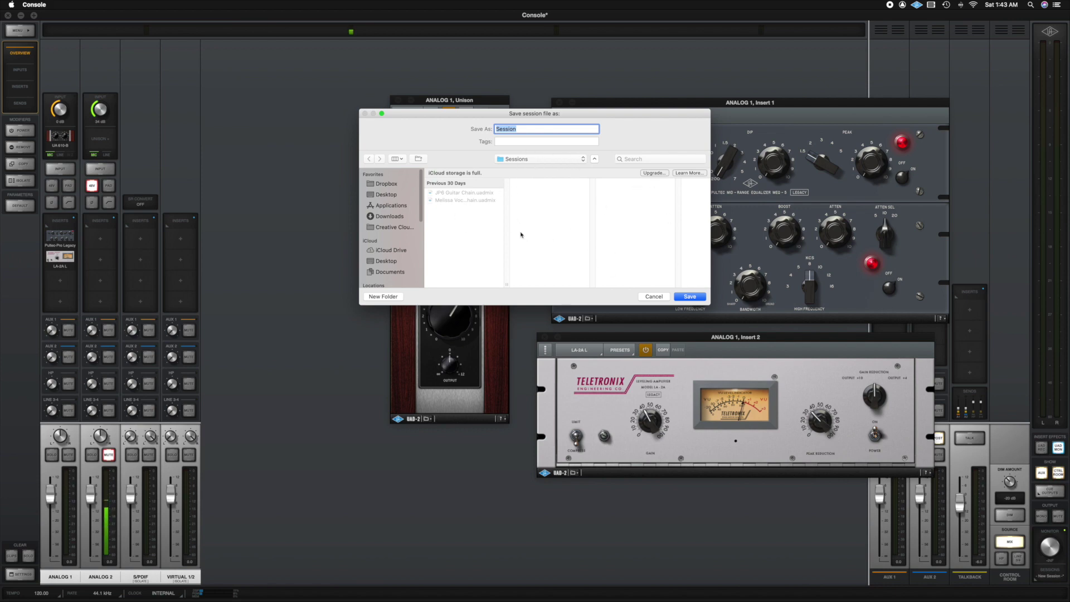
click(650, 297)
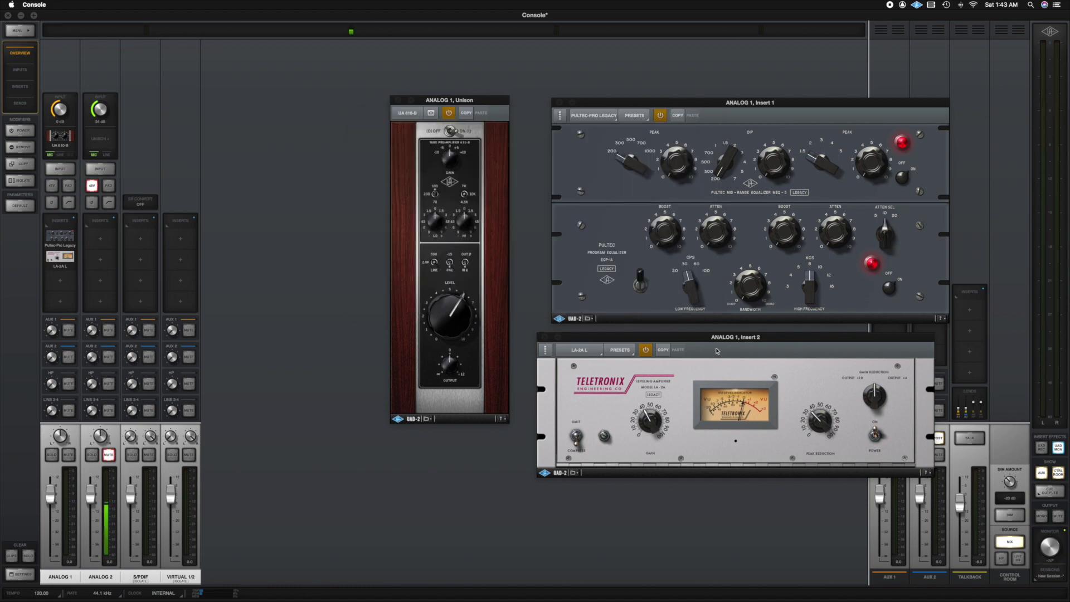
Step: Start loading the JP6 Guitar Chain session from Sessions, then cancel to keep the modified session
click(1050, 574)
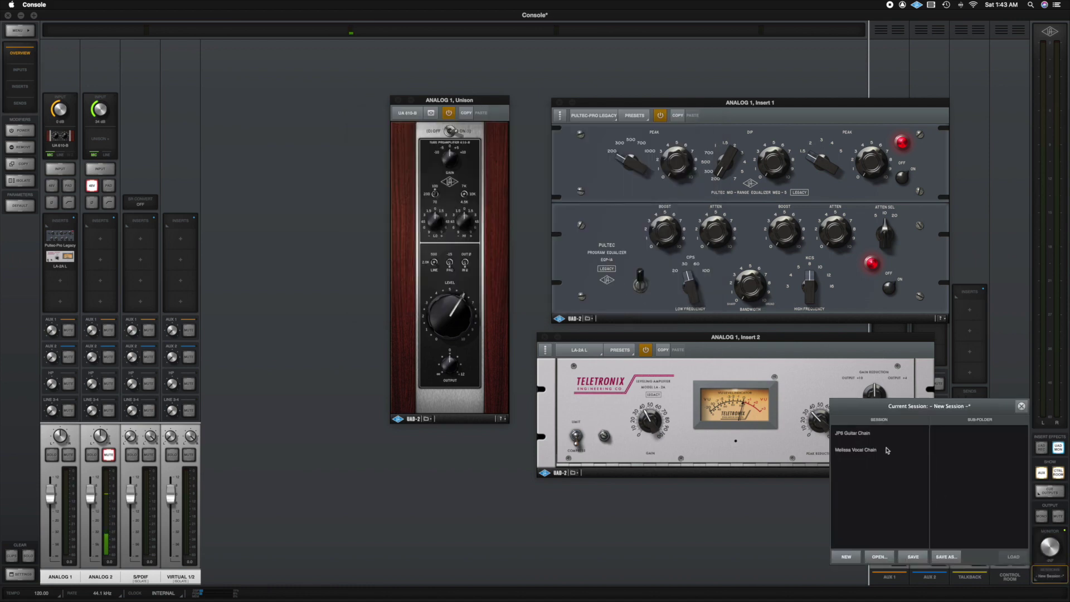
double_click(872, 437)
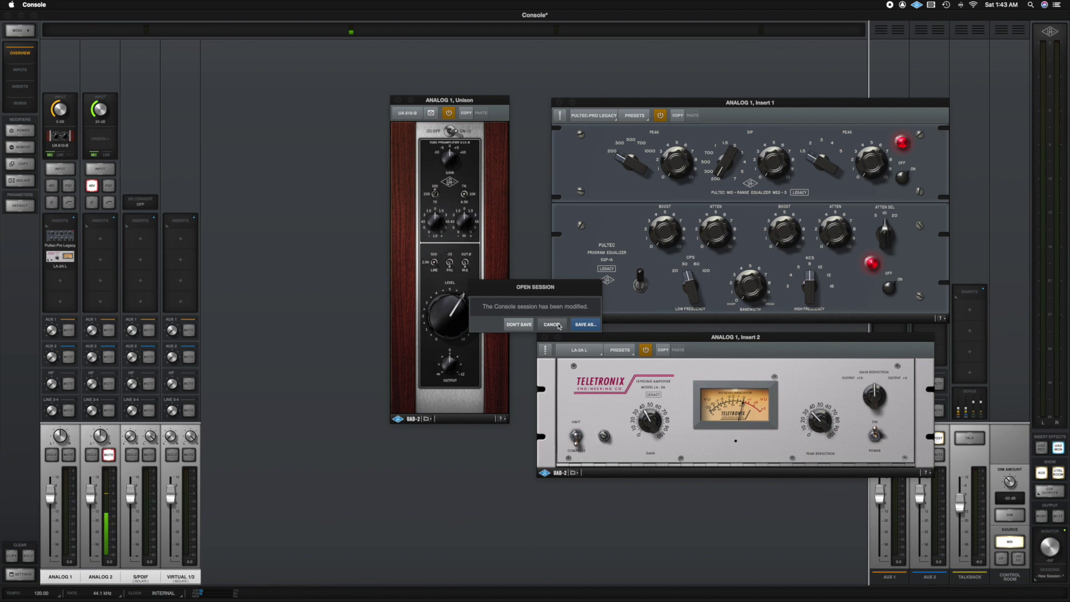
click(558, 324)
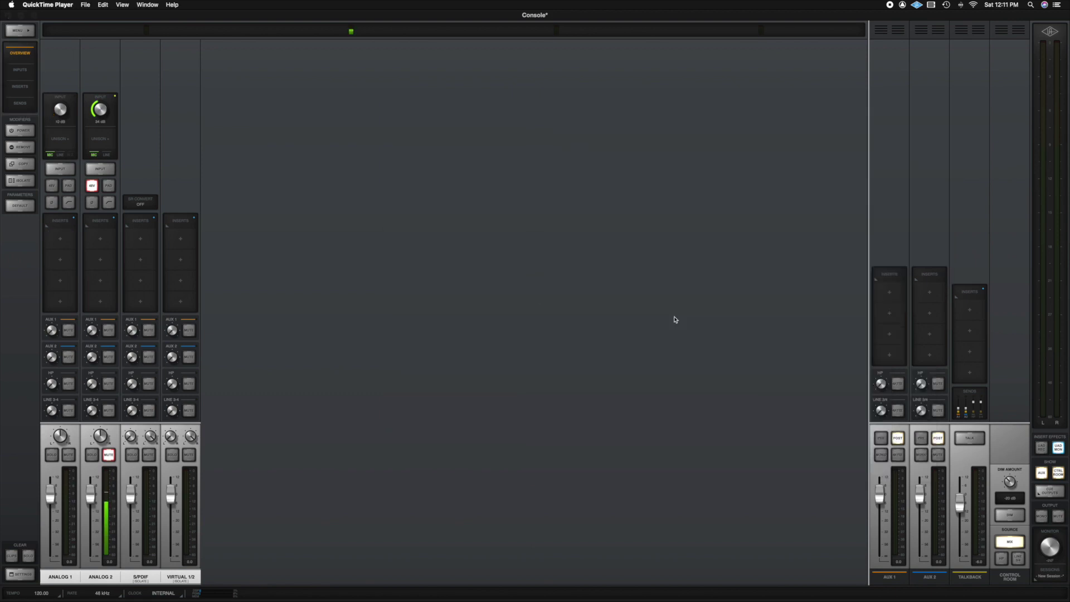
Step: Open Console Settings to the Hardware page, then show the Apollo Twin X I/O Matrix
click(20, 575)
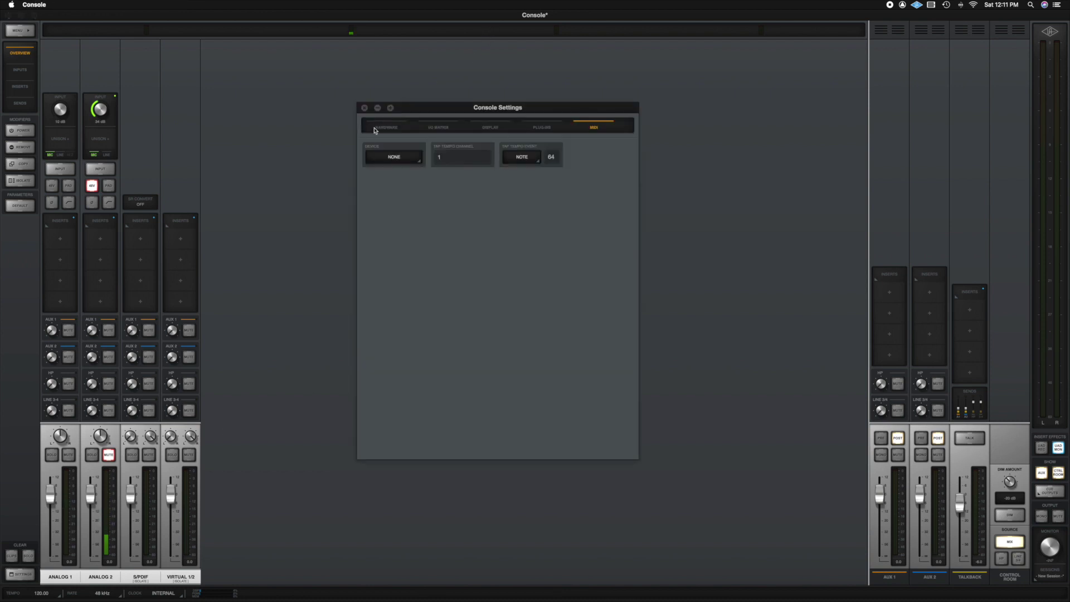
click(375, 130)
drag(432, 109, 409, 73)
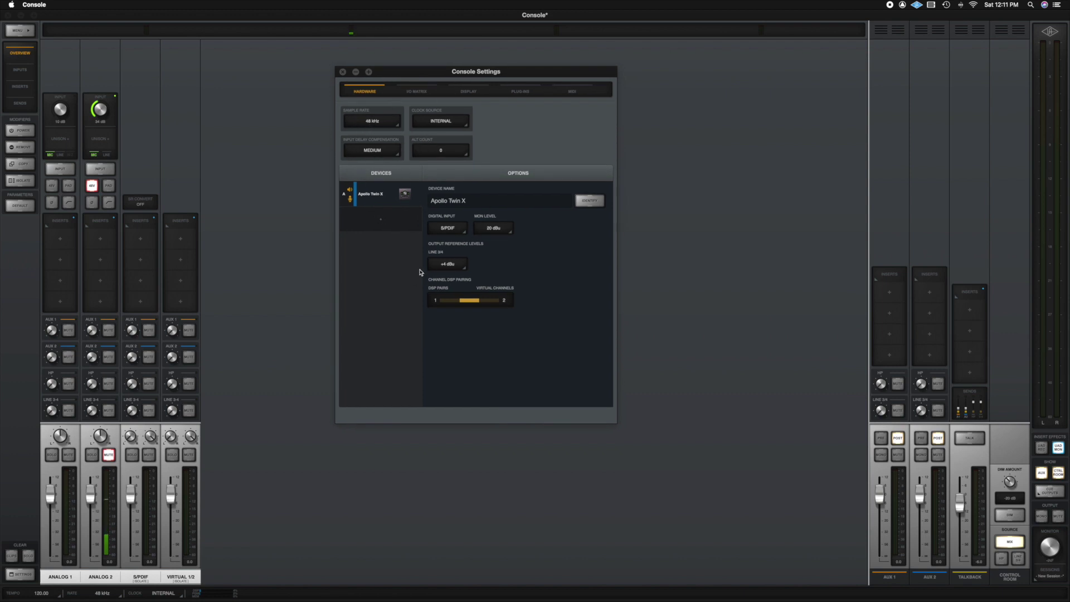
click(419, 93)
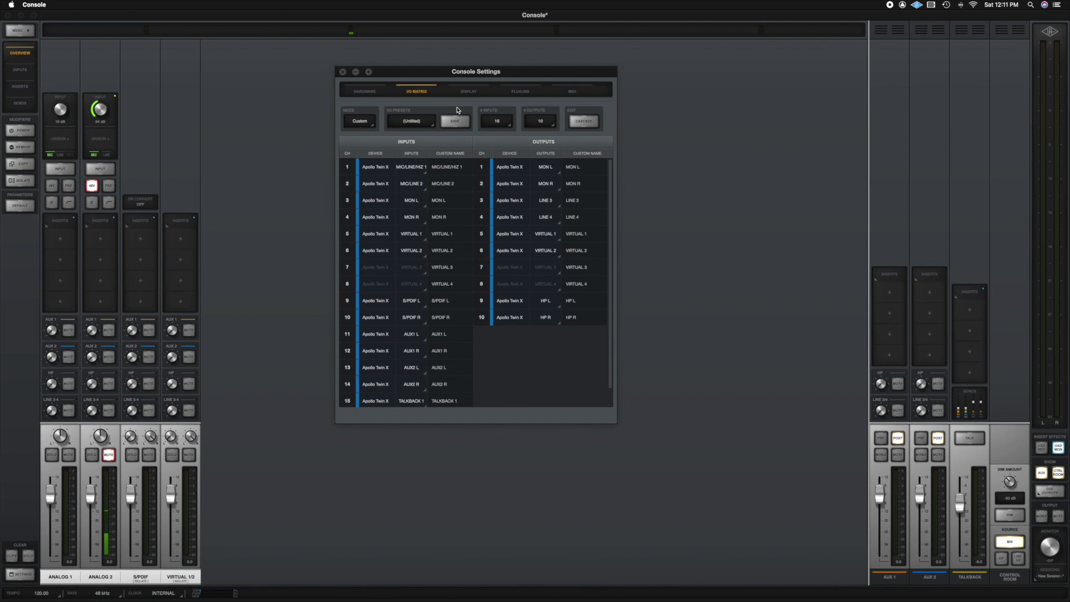
Step: Review the Display, Plug-Ins authorization list and MIDI settings pages, then close Console Settings
click(469, 92)
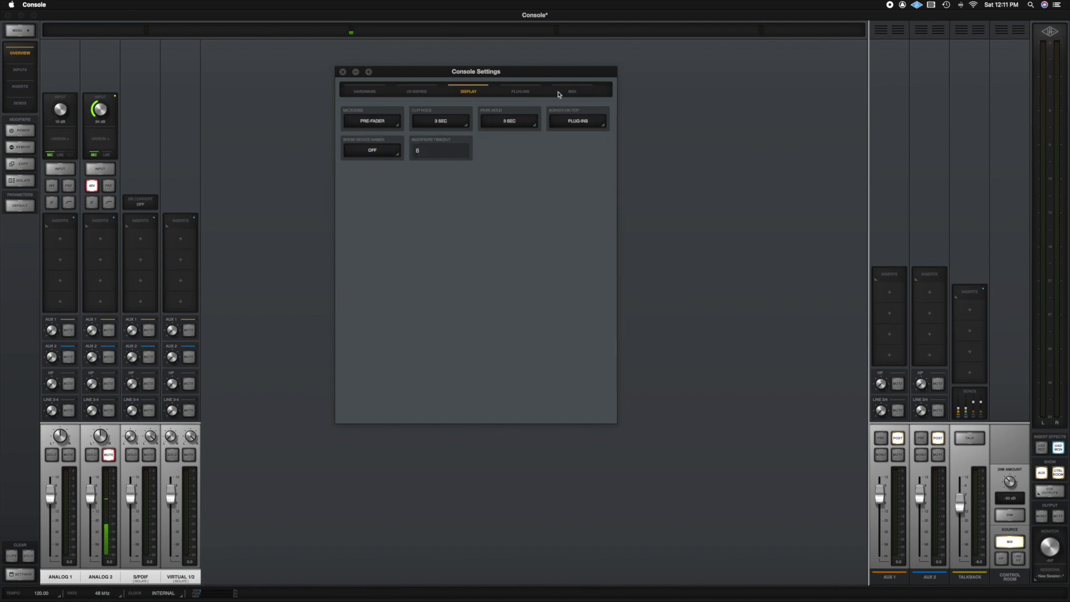
click(513, 92)
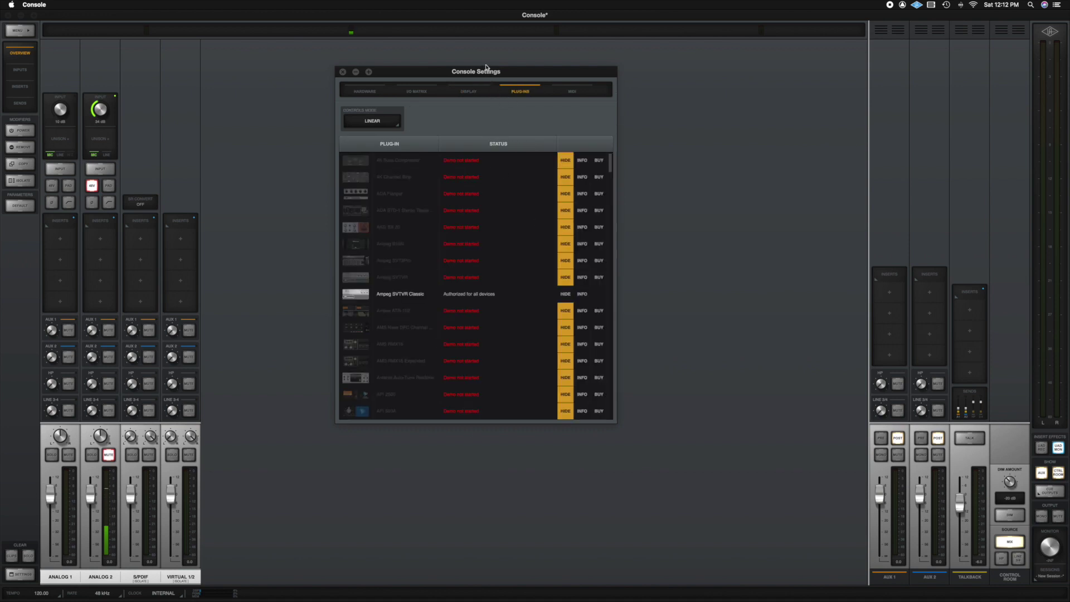
drag(486, 68, 468, 68)
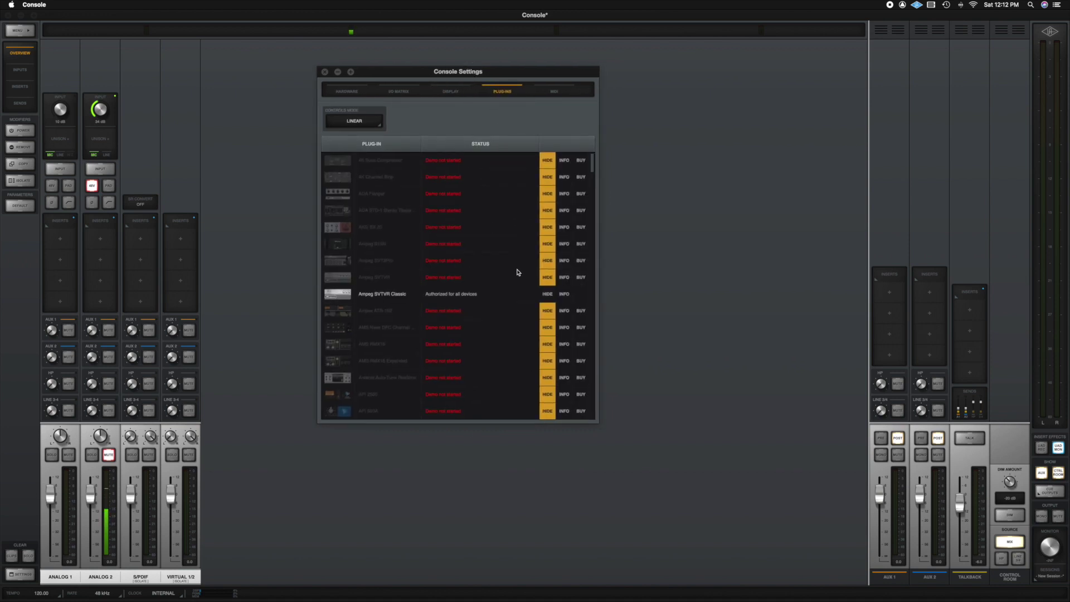
scroll(516, 272, down, 10)
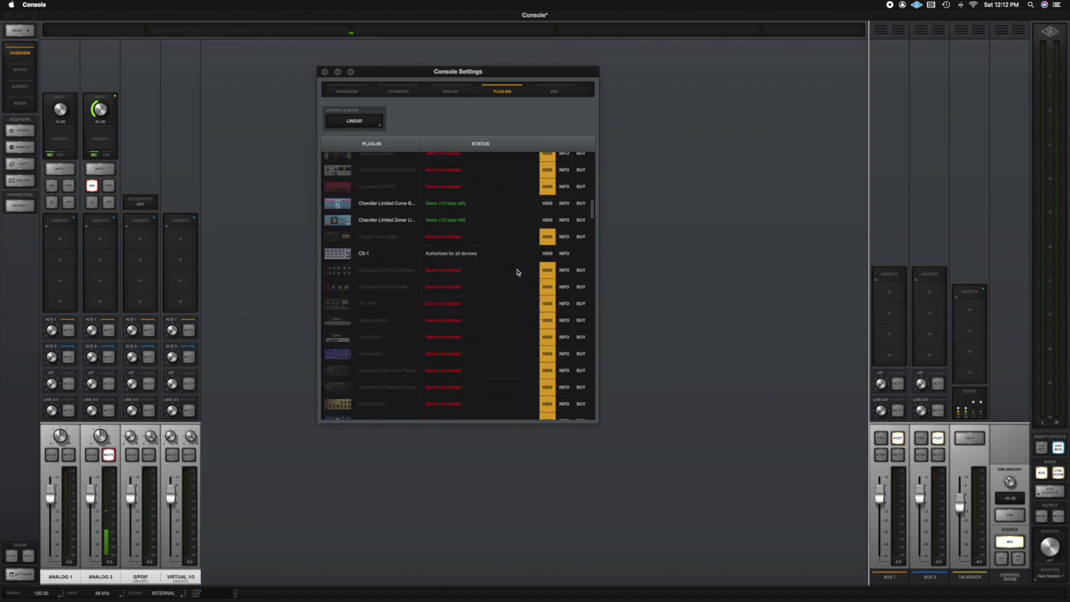
scroll(501, 269, up, 10)
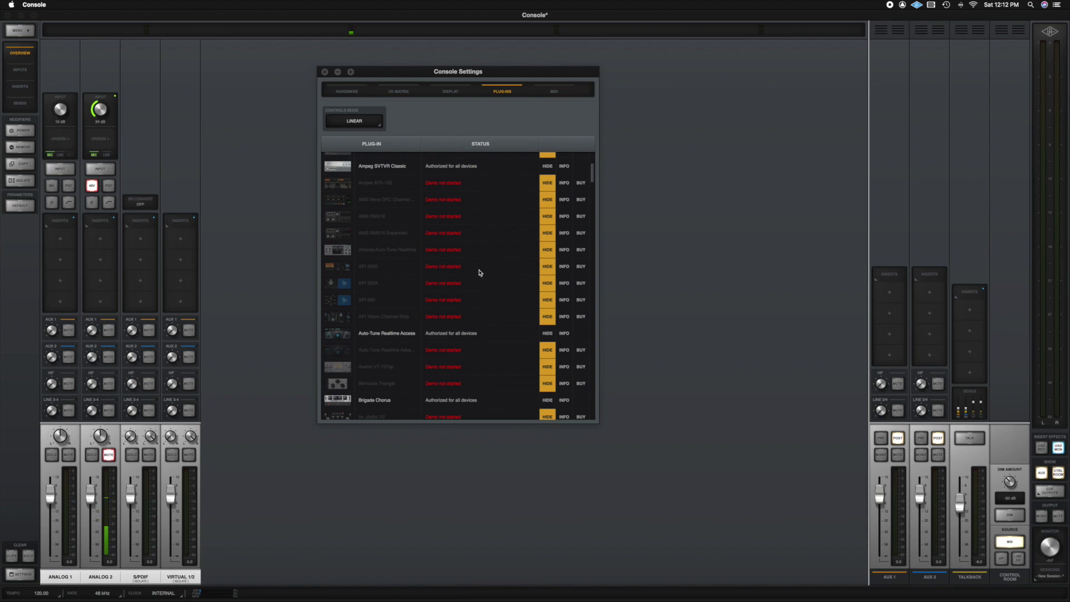
click(555, 91)
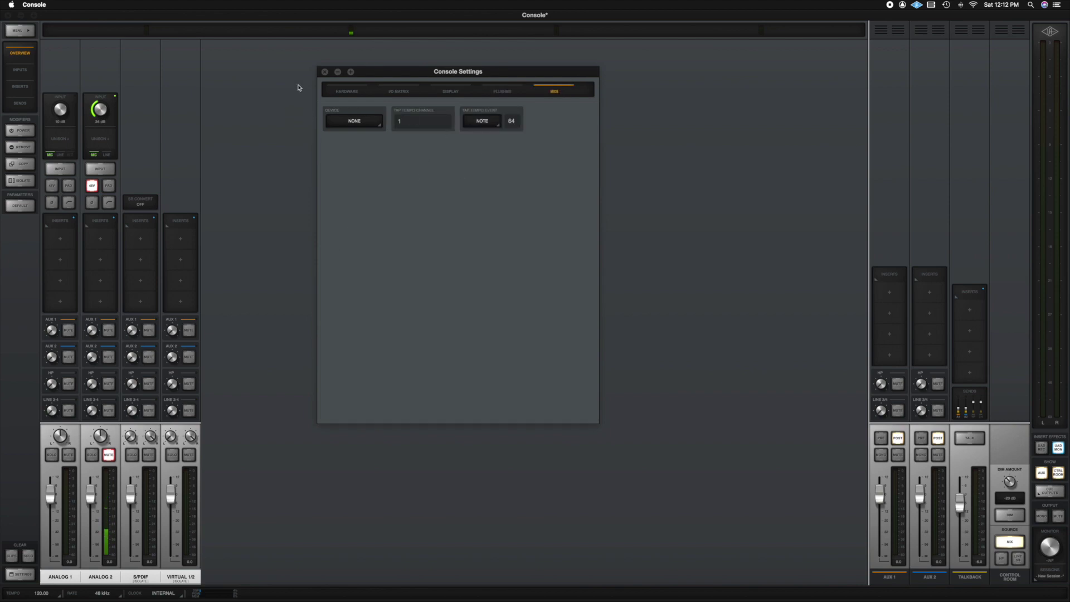
click(324, 71)
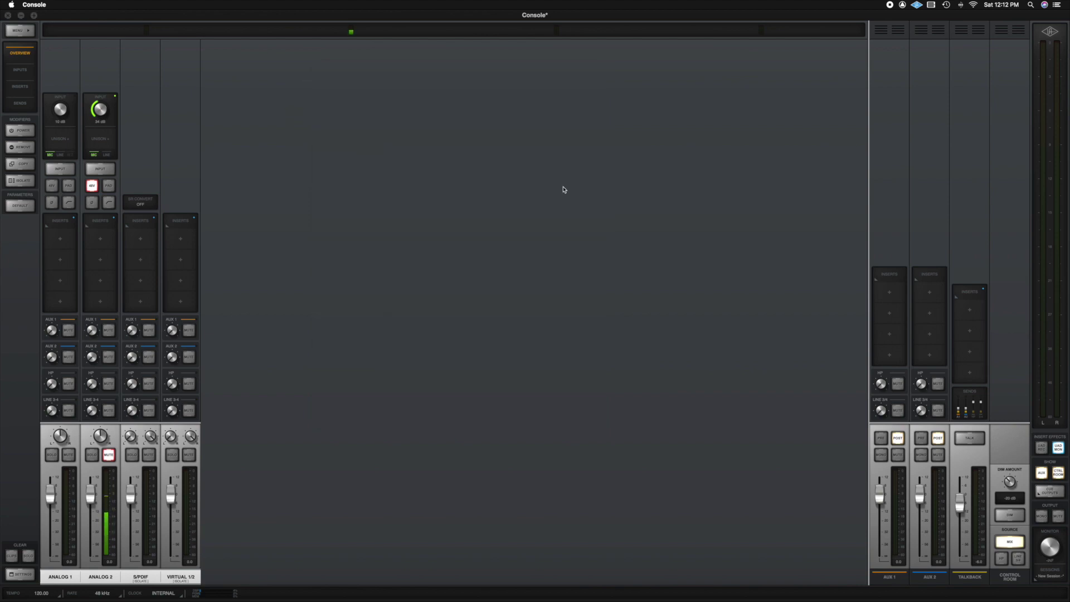